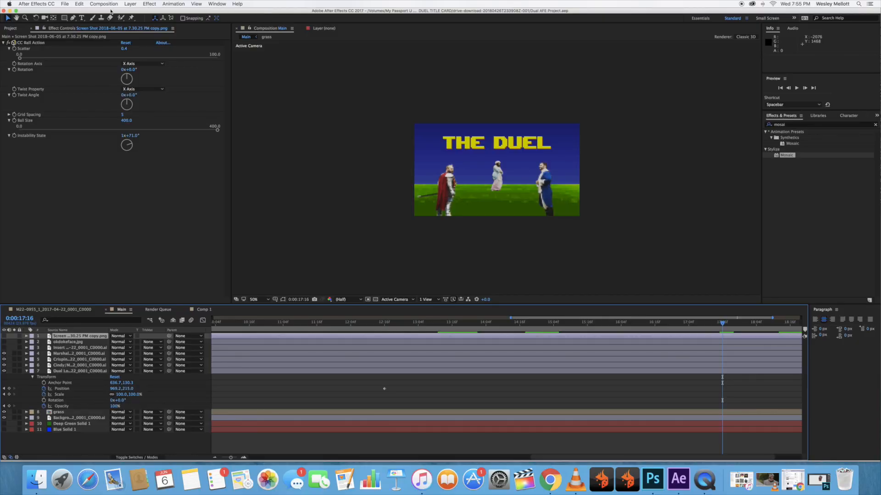
Create a new composition with the HDTV 1080 24 preset, 1920 by 1080 px, 24 fps and a 20-second duration.
left_click(103, 4)
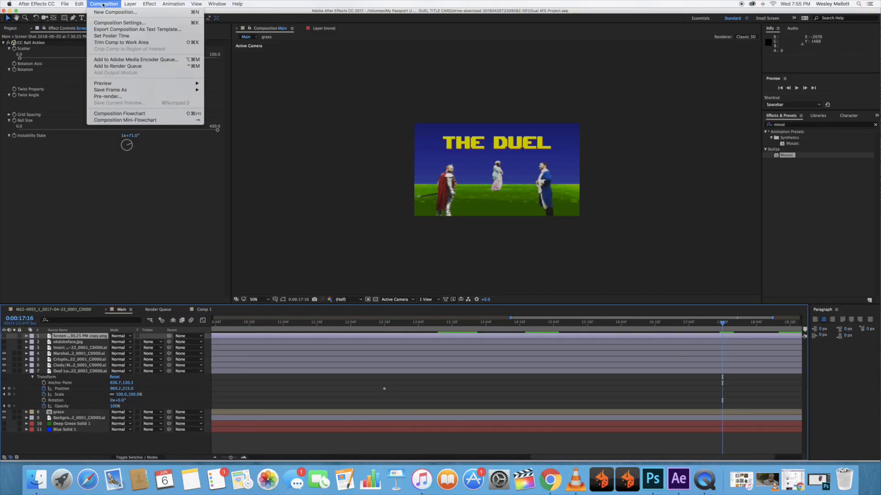
left_click(105, 13)
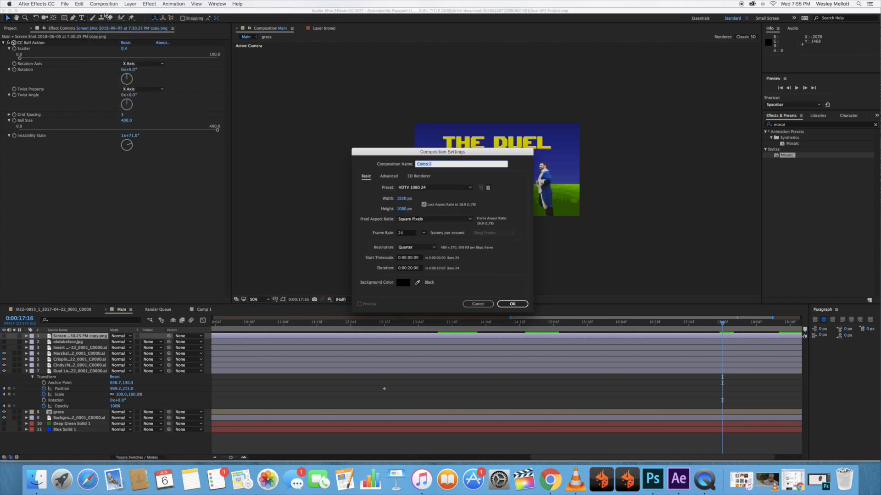
left_click(523, 178)
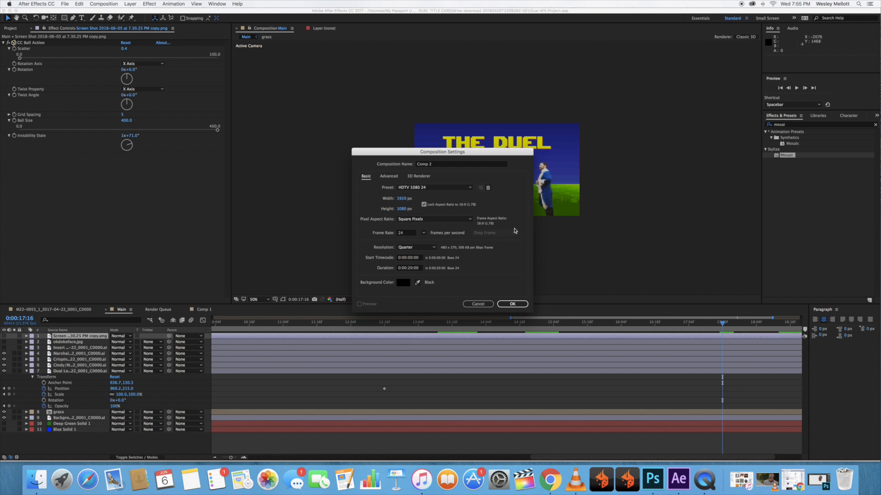
double_click(402, 233)
left_click(510, 202)
left_click(512, 304)
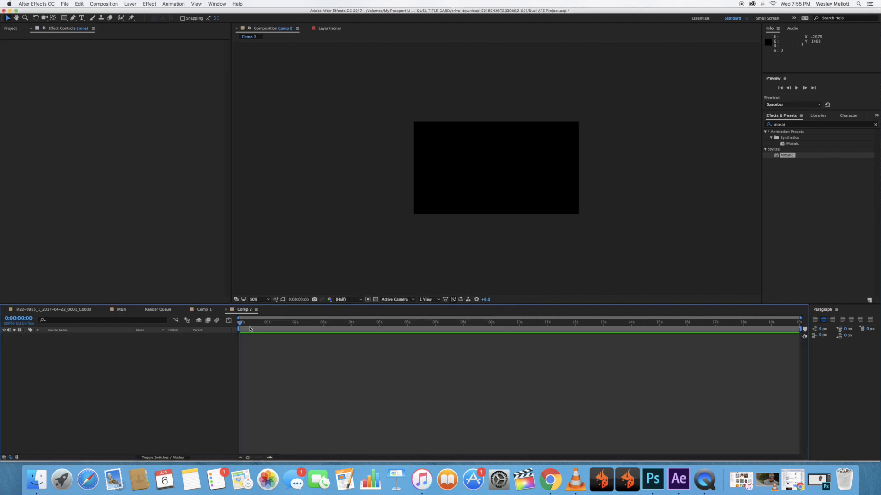
Add a deep blue, composition-sized solid layer named Sky.
right_click(52, 341)
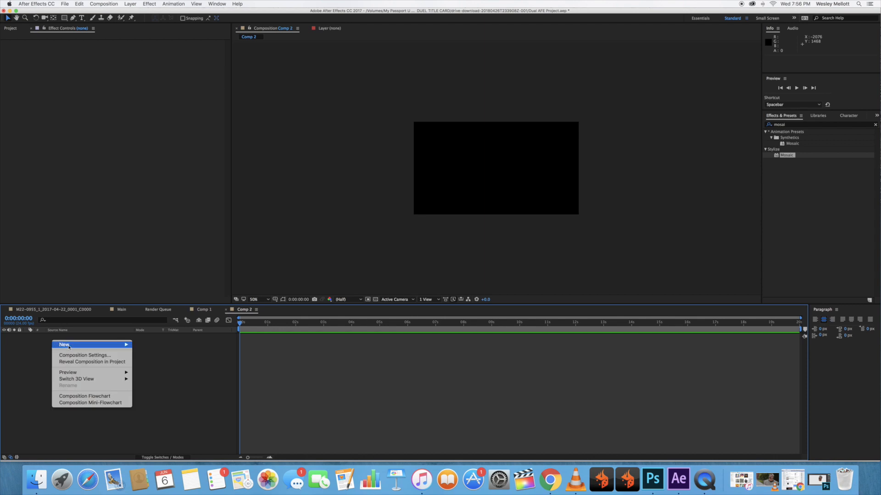
mouse_move(119, 344)
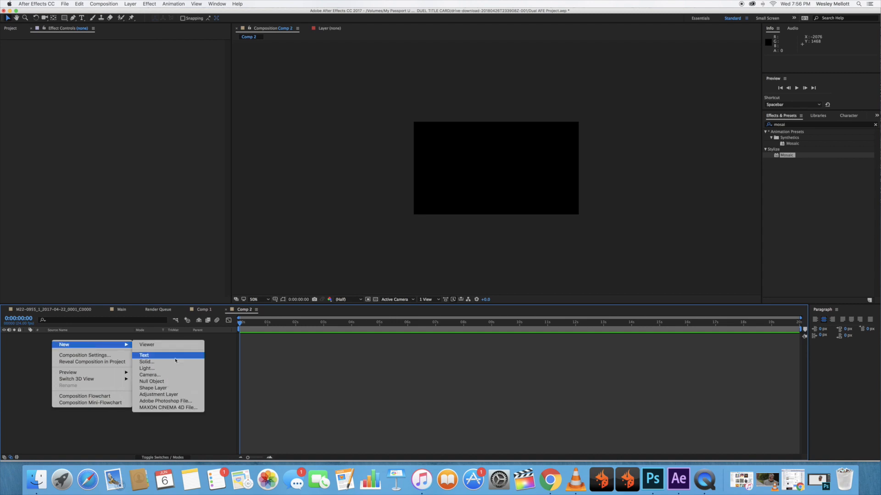
left_click(152, 361)
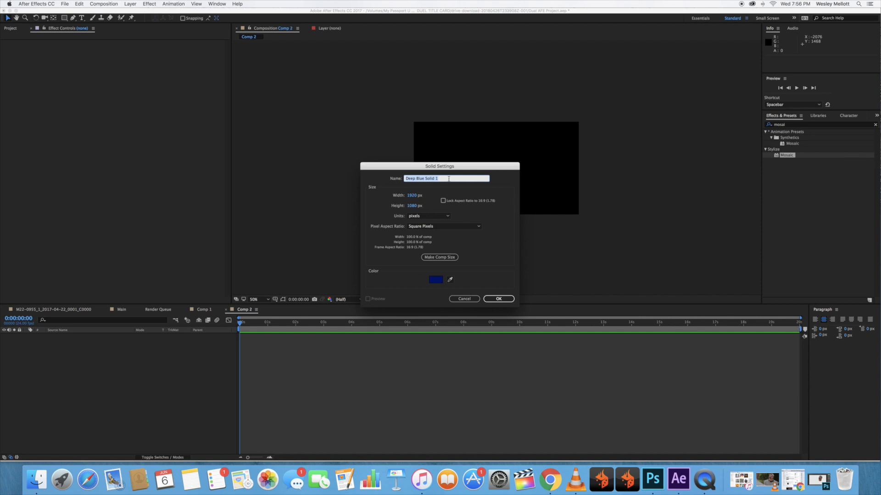
type("Sky")
left_click(499, 298)
left_click(69, 399)
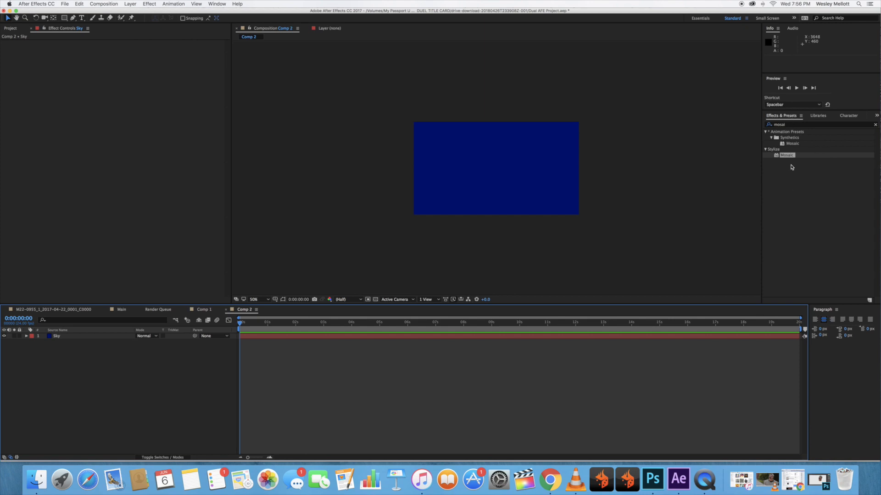
Find the Gradient Ramp effect and apply it to the Sky layer.
left_click(789, 125)
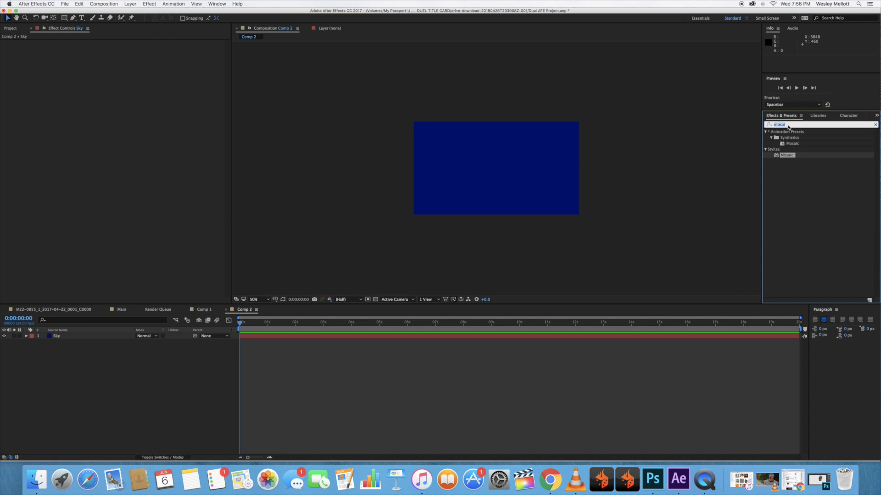
type("gradiant")
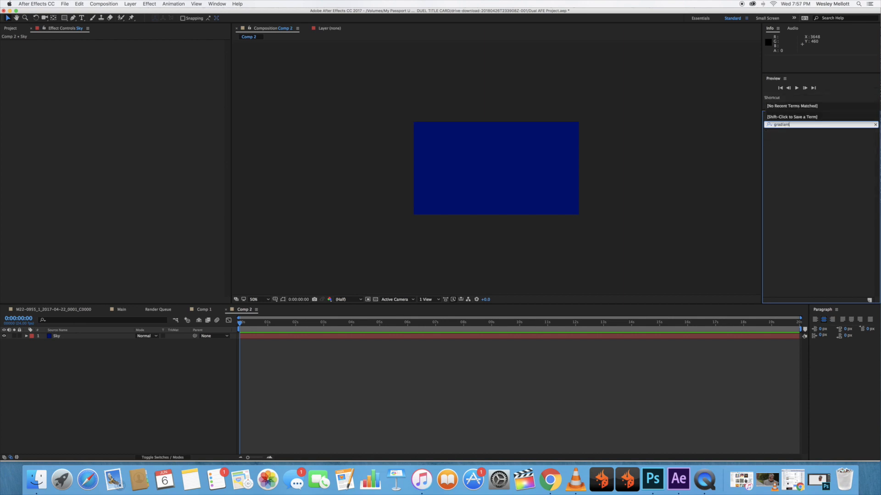
key("BackSpace")
key("BackSpace")
key("BackSpace")
type("en")
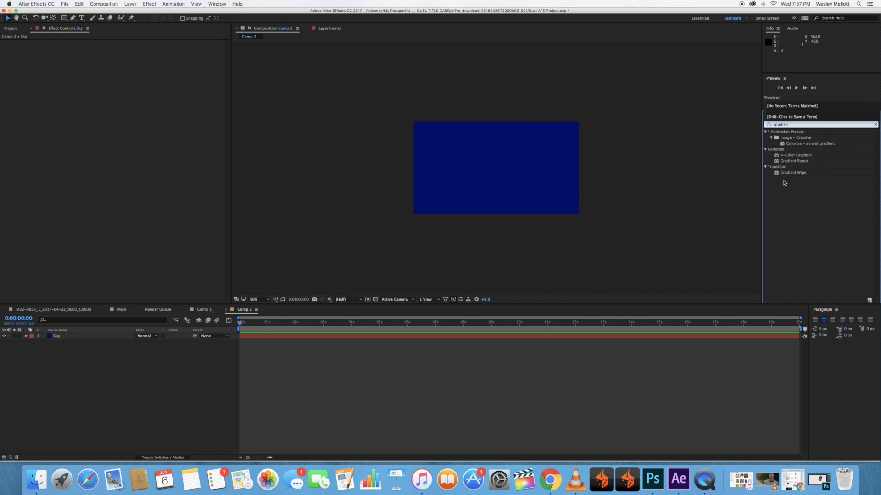
left_click_drag(797, 163, 67, 338)
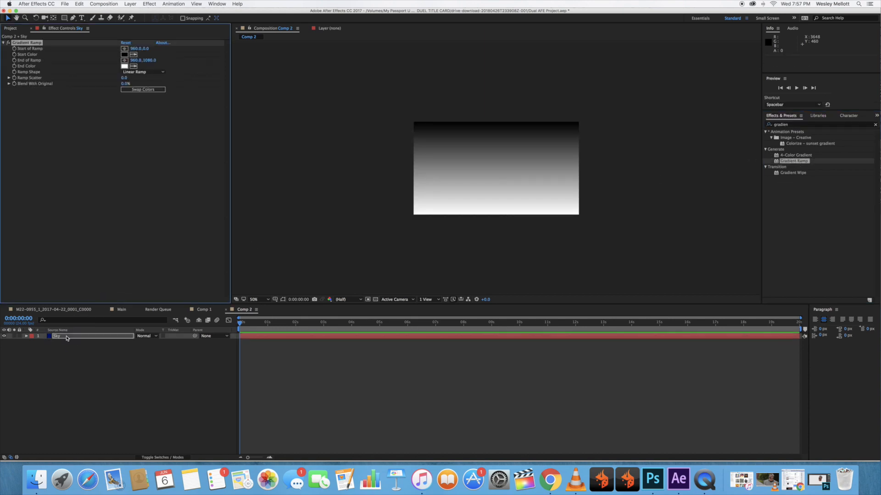
Set the start color of the Sky layer's Gradient Ramp to bright blue 000FFF.
left_click(124, 54)
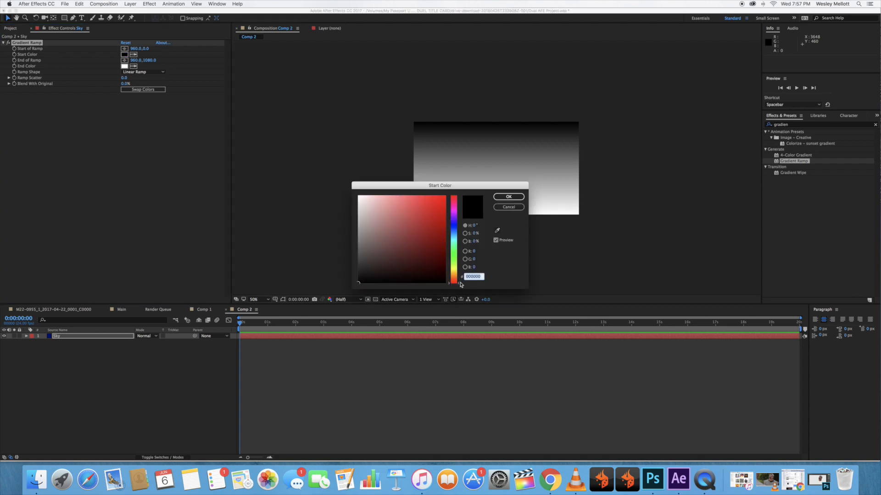
left_click_drag(459, 285, 458, 226)
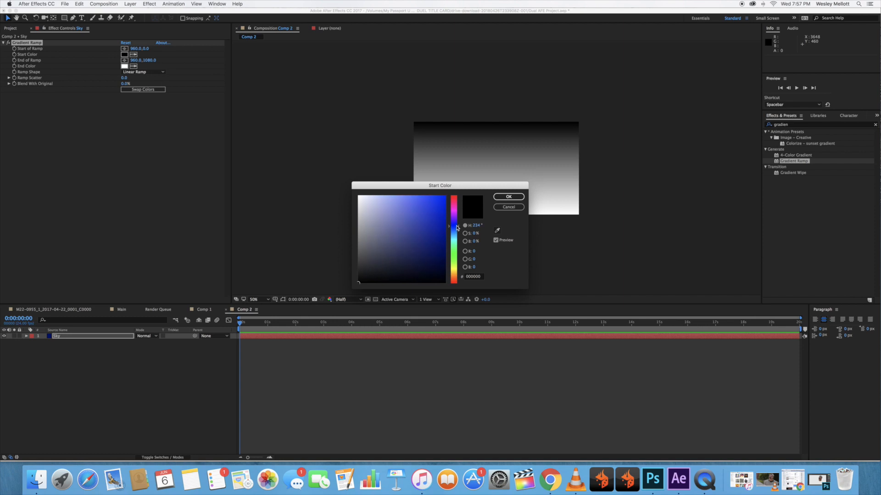
mouse_move(357, 282)
left_mouse_down()
mouse_move(445, 197)
mouse_move(431, 224)
left_mouse_up()
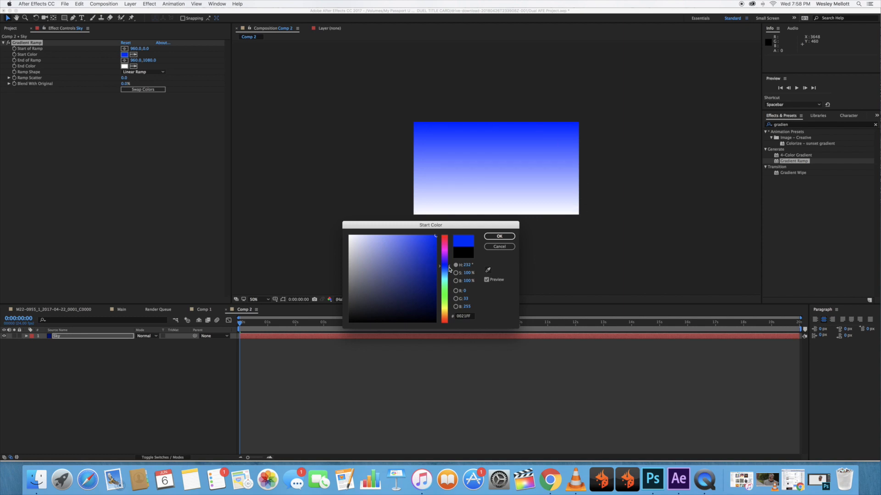
left_click_drag(449, 268, 449, 267)
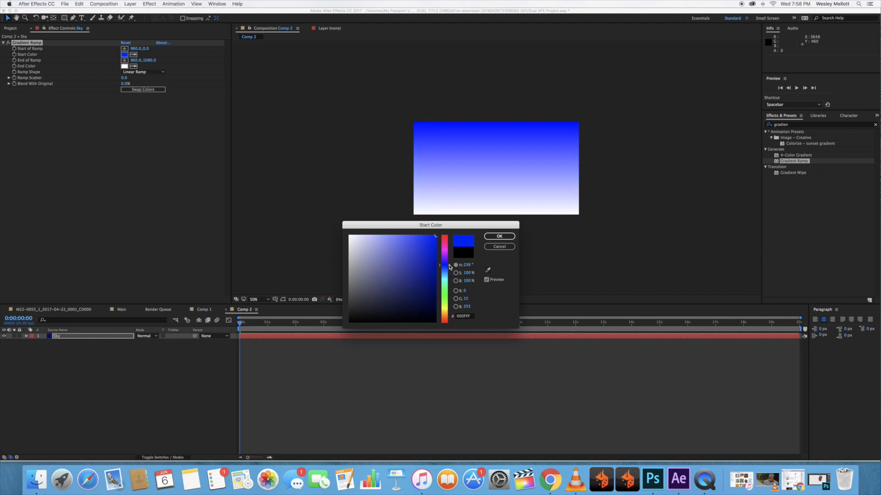
left_click(503, 237)
left_click(499, 237)
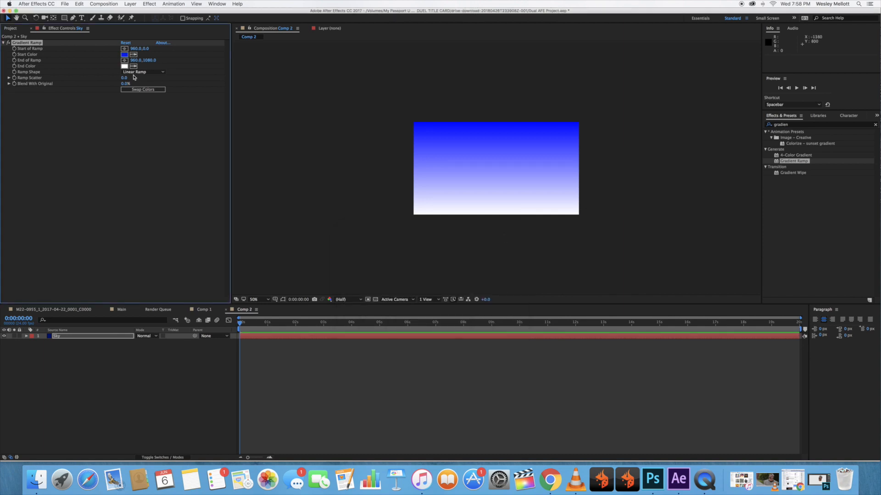
Set the end color of the Sky layer's Gradient Ramp to light blue 63A0CD.
left_click(125, 67)
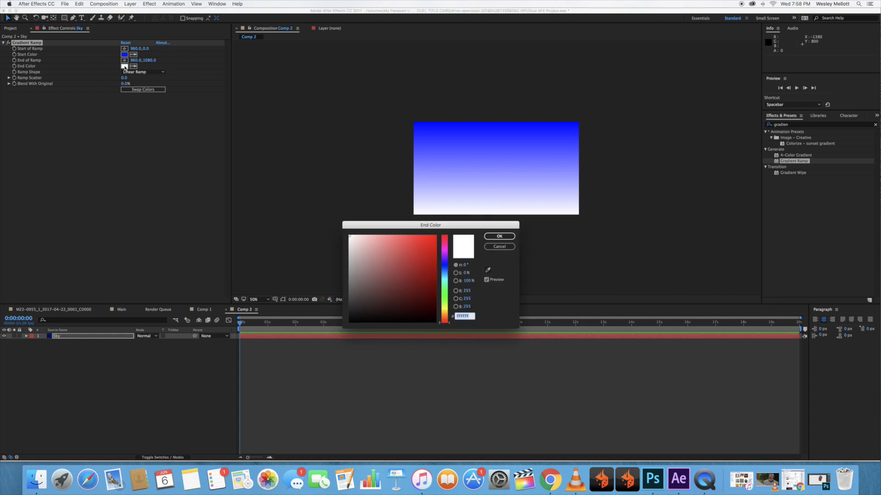
left_click_drag(452, 326, 449, 268)
left_click(387, 243)
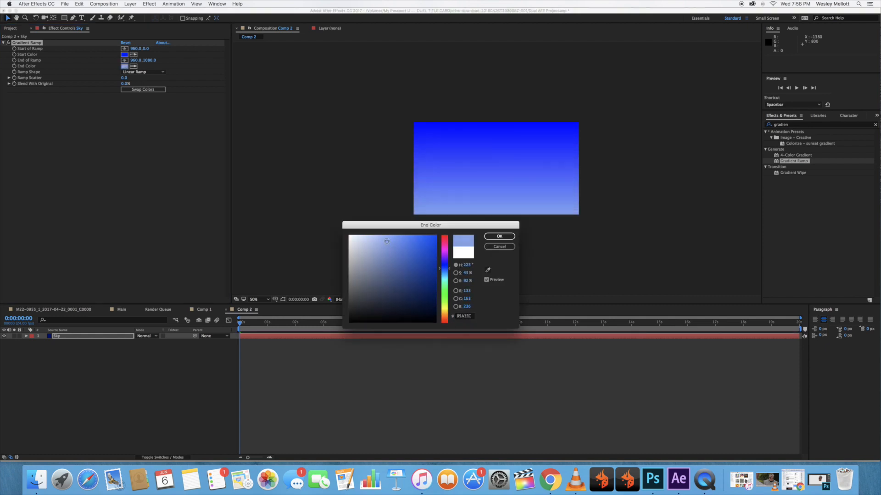
mouse_move(384, 236)
left_mouse_down()
mouse_move(373, 237)
mouse_move(393, 253)
left_mouse_up()
left_click(448, 273)
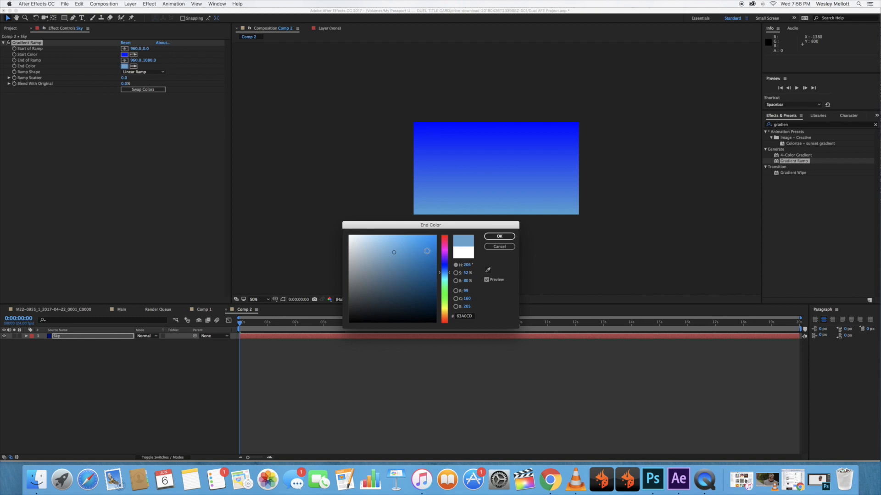
left_click(500, 237)
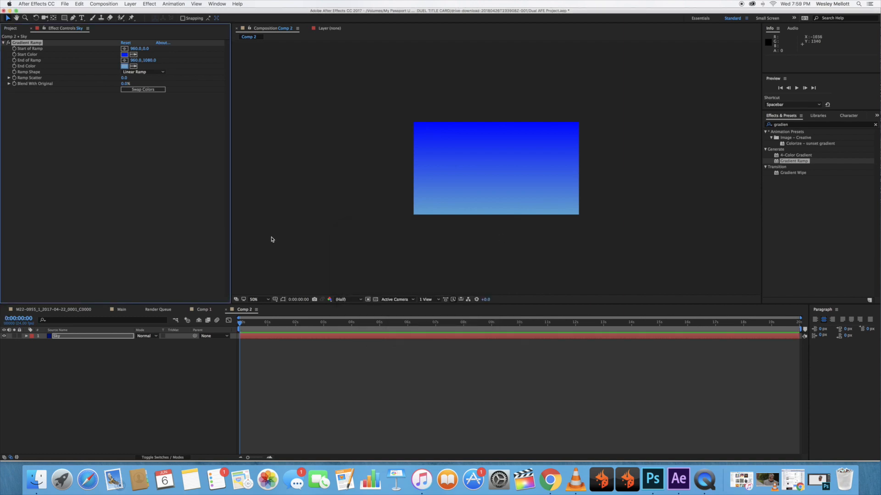
Add a 1920 by 1080 px solid layer named Grass in green 2AAE00.
right_click(56, 348)
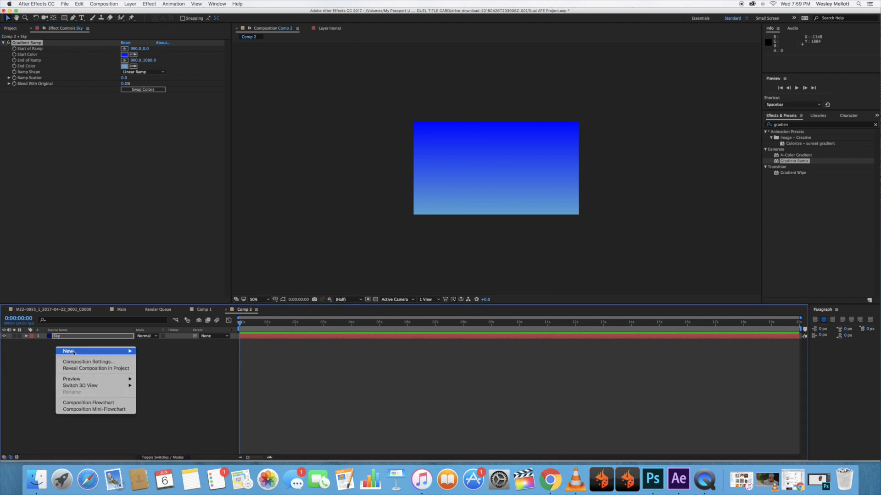
mouse_move(75, 352)
left_click(186, 369)
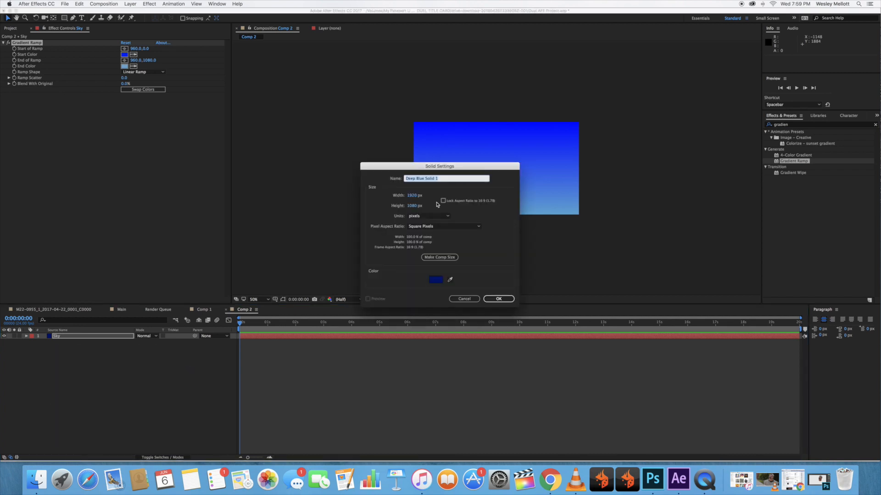
type("Grass")
left_click(435, 279)
left_click_drag(450, 266, 450, 297)
left_click(437, 266)
left_click_drag(437, 266, 438, 263)
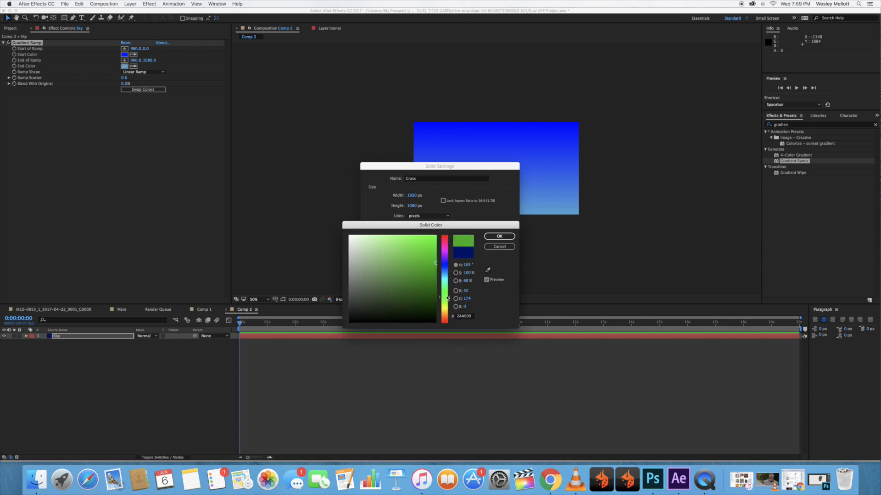
left_click(499, 236)
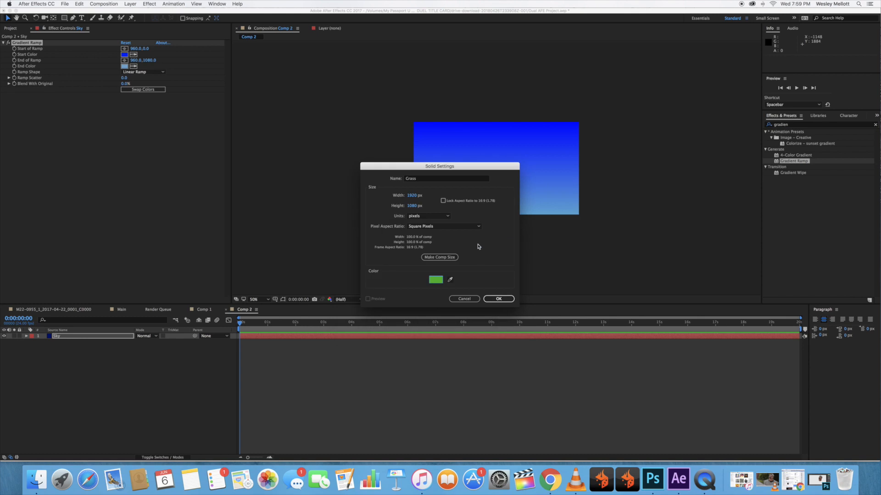
left_click(493, 299)
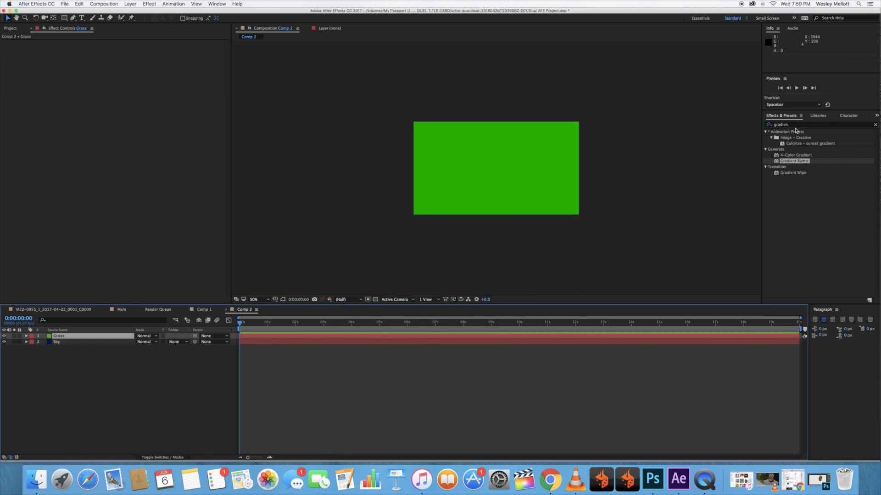
Apply Gradient Ramp to the Grass layer and set its end color to dark green.
left_click_drag(796, 162, 60, 337)
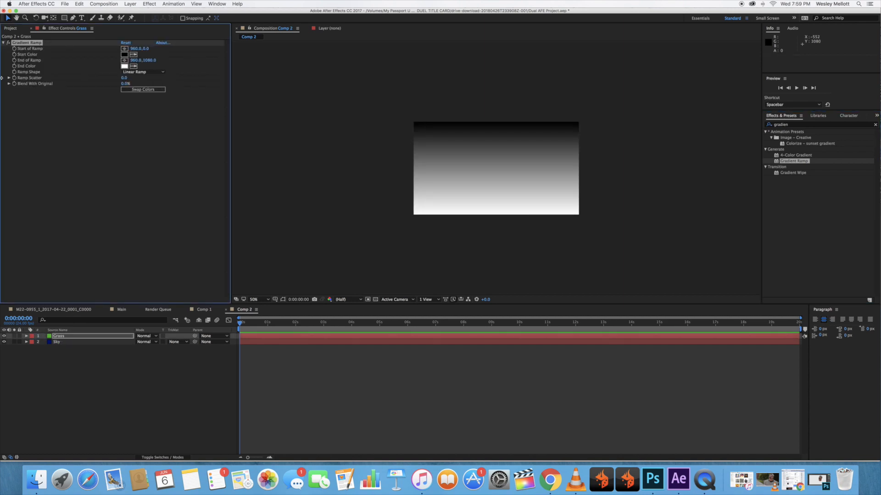
left_click(124, 66)
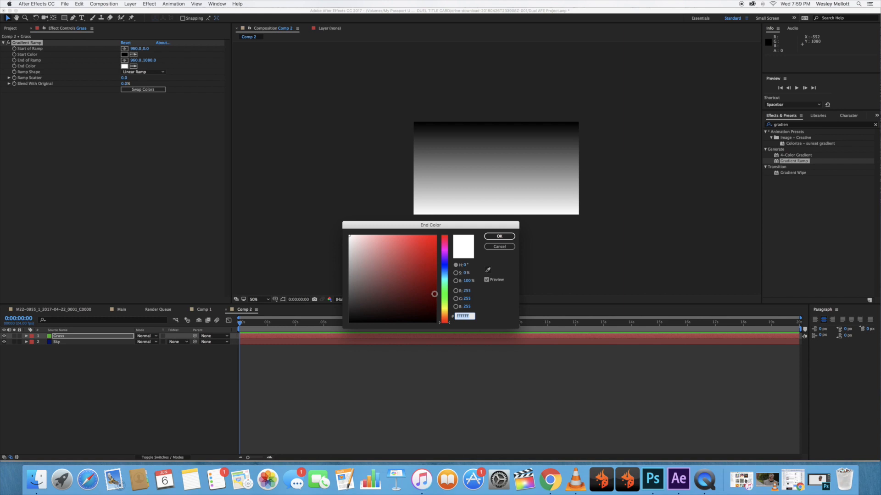
left_click_drag(450, 323, 450, 291)
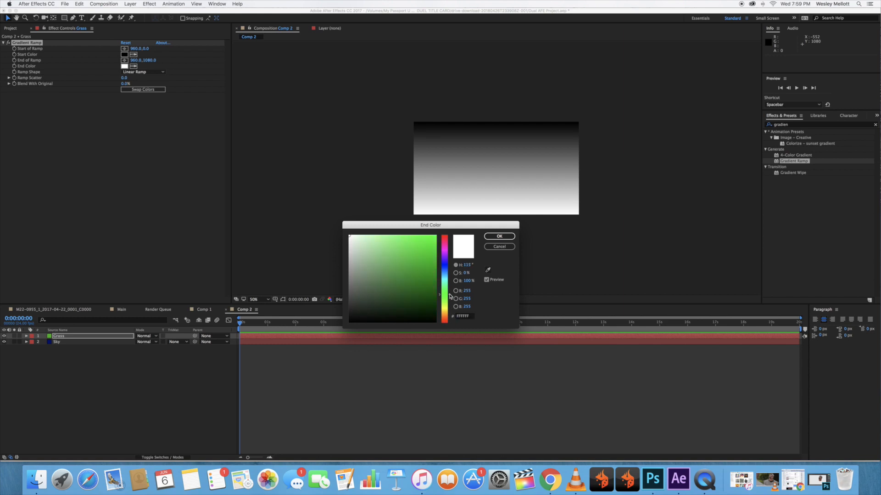
left_click(431, 275)
left_click(499, 237)
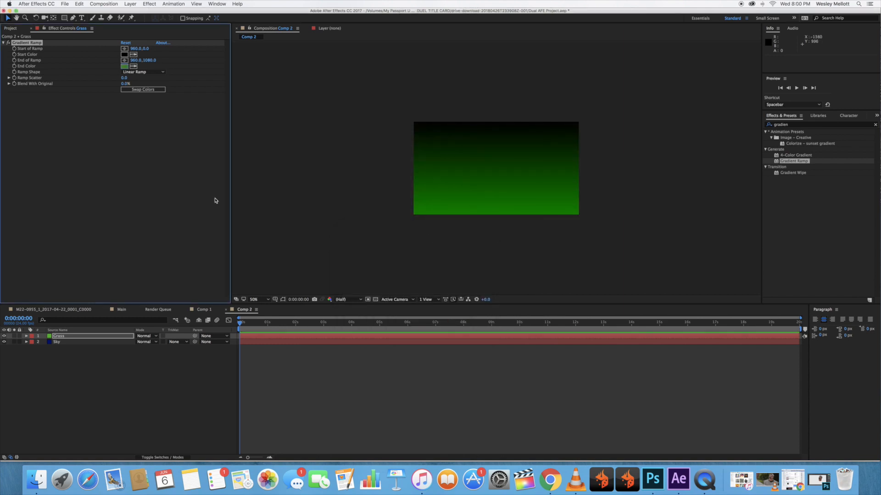
Set the start color of the Grass layer's Gradient Ramp to pale green.
left_click(124, 56)
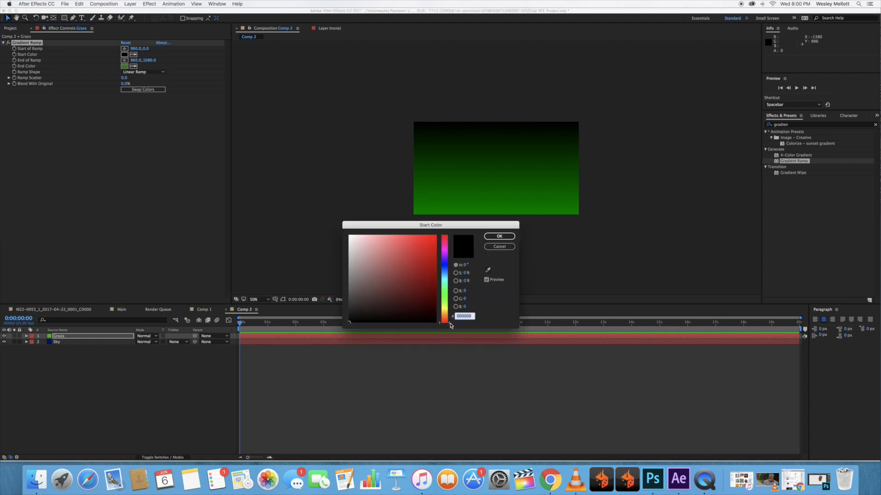
type("95E898")
key("Tab")
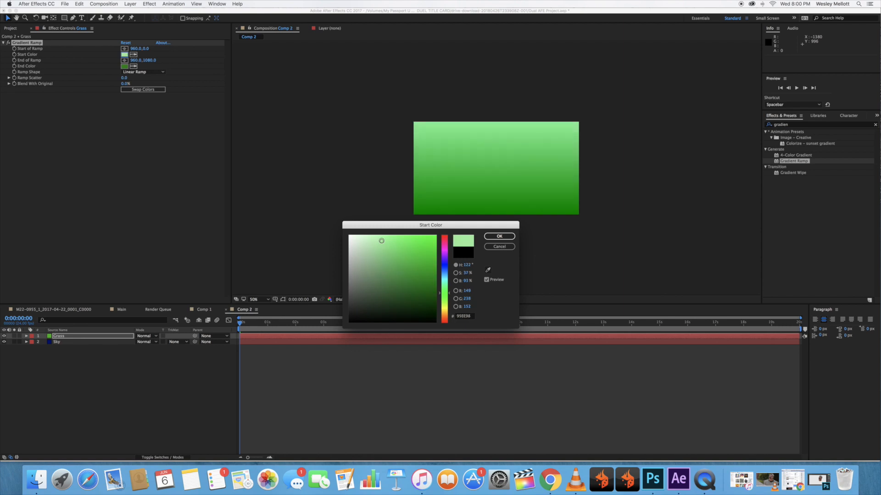
left_click(499, 237)
left_click(106, 384)
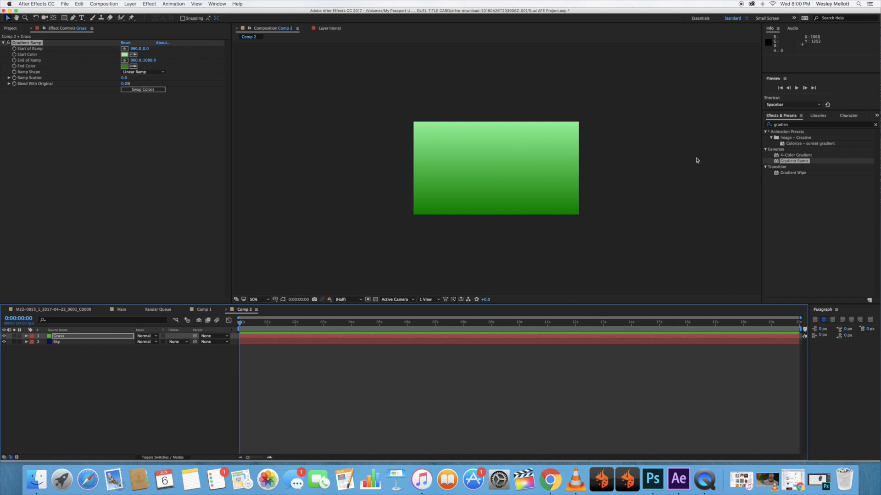
Apply the Stylize Mosaic effect to the Sky layer and hide the Grass layer.
left_click(792, 125)
double_click(792, 126)
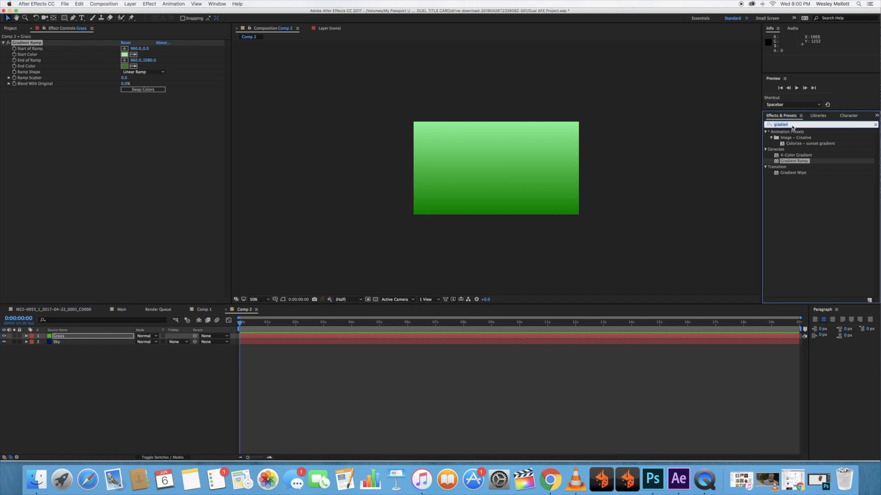
type("mosia")
key("BackSpace")
type("aic")
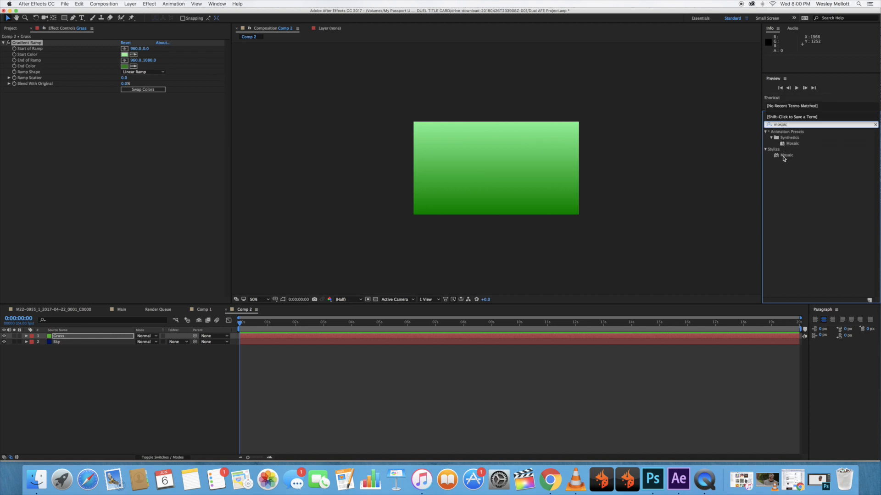
left_click_drag(791, 157, 65, 344)
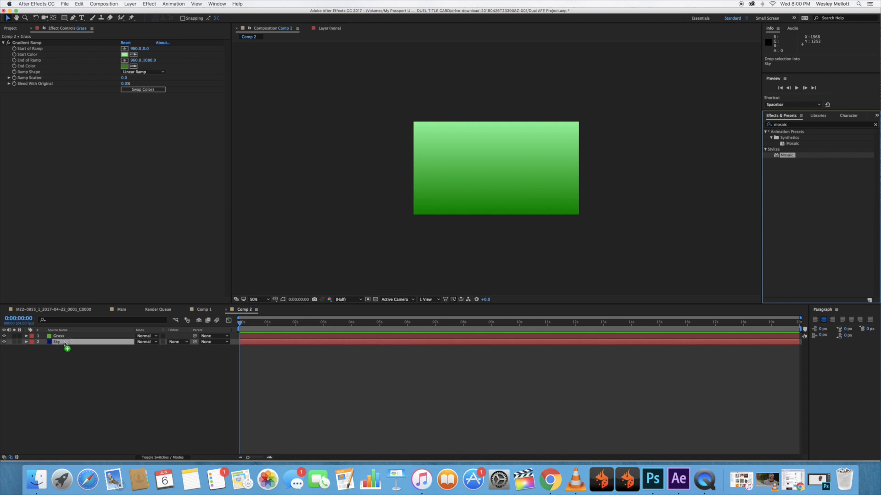
left_click_drag(65, 344, 65, 344)
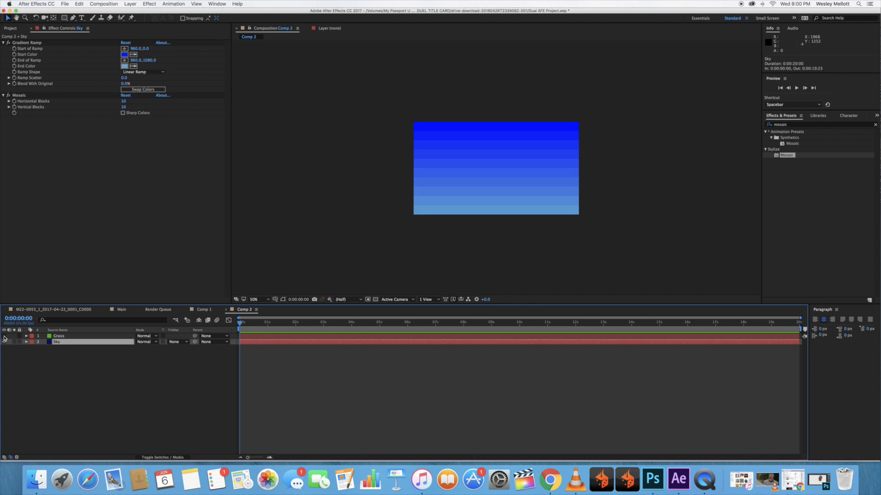
left_click_drag(243, 323, 224, 326)
Try 122 horizontal and 8 vertical blocks in the Sky layer's Mosaic effect.
left_click(9, 101)
left_click(9, 116)
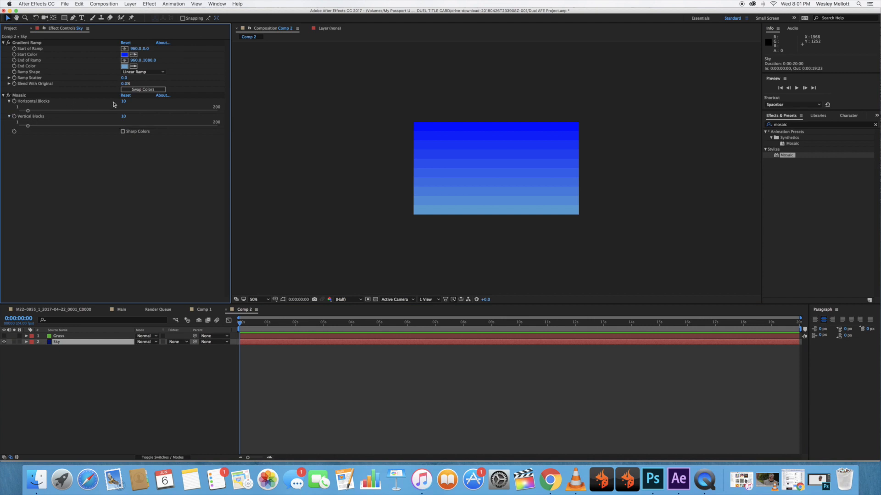
left_click_drag(28, 111, 143, 112)
mouse_move(28, 125)
left_mouse_down()
mouse_move(44, 128)
mouse_move(34, 125)
left_mouse_up()
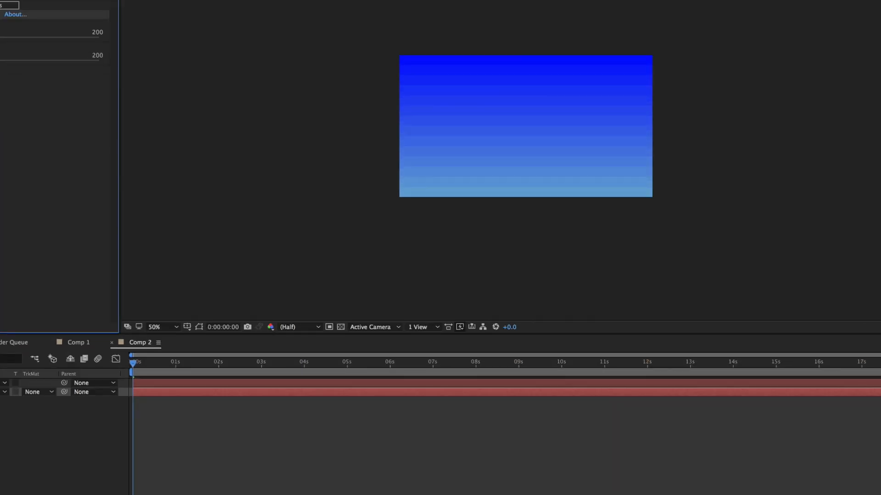
left_click_drag(5, 61, 0, 60)
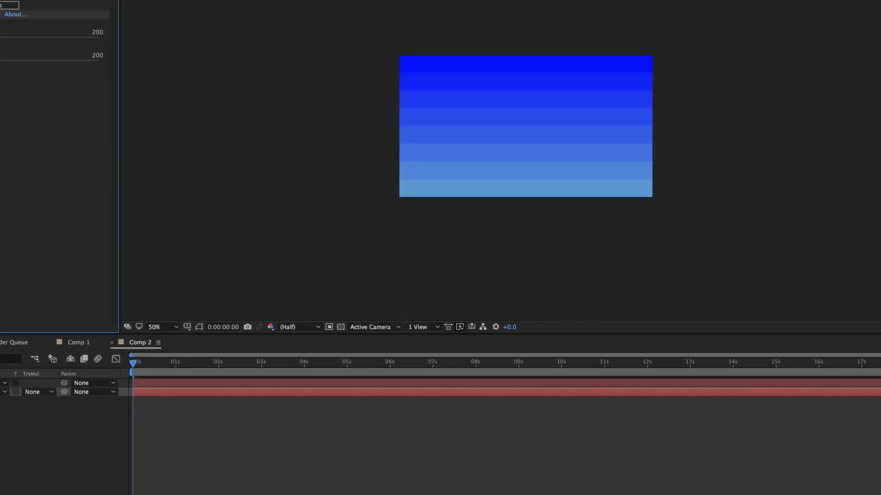
mouse_move(26, 125)
left_mouse_down()
mouse_move(167, 125)
mouse_move(26, 126)
left_mouse_up()
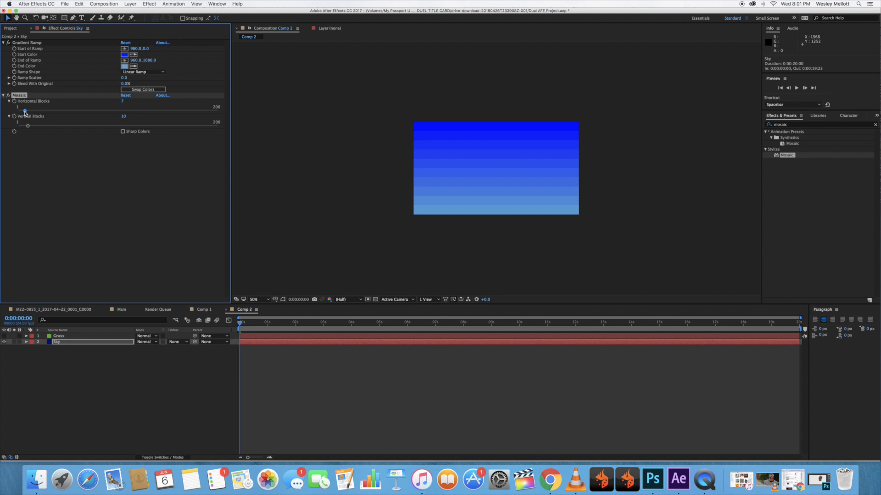
left_click_drag(24, 113, 33, 113)
Hide the Sky layer, show the Grass layer, and set the Grass layer's Mosaic horizontal blocks to 4000.
left_click(4, 341)
left_click(4, 336)
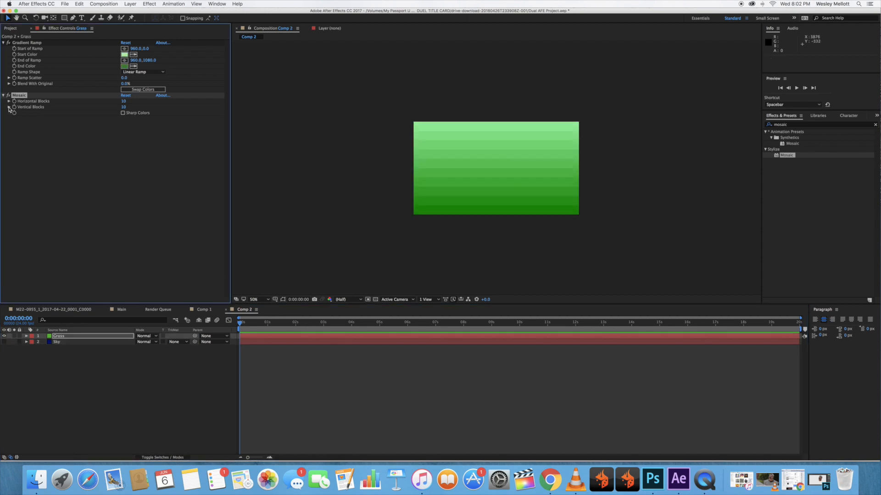
left_click(9, 107)
left_click(9, 101)
left_click_drag(28, 126, 162, 110)
left_click(124, 101)
type("4000")
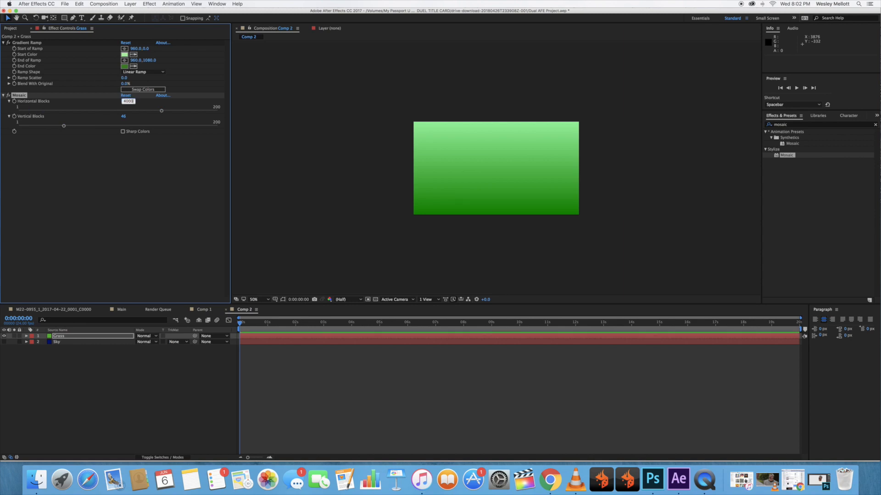
Set the vertical blocks of the Grass layer's Mosaic effect to 50.
mouse_move(64, 125)
left_mouse_down()
mouse_move(81, 127)
mouse_move(70, 127)
left_mouse_up()
left_click(123, 116)
type("50")
key("Return")
left_click(128, 203)
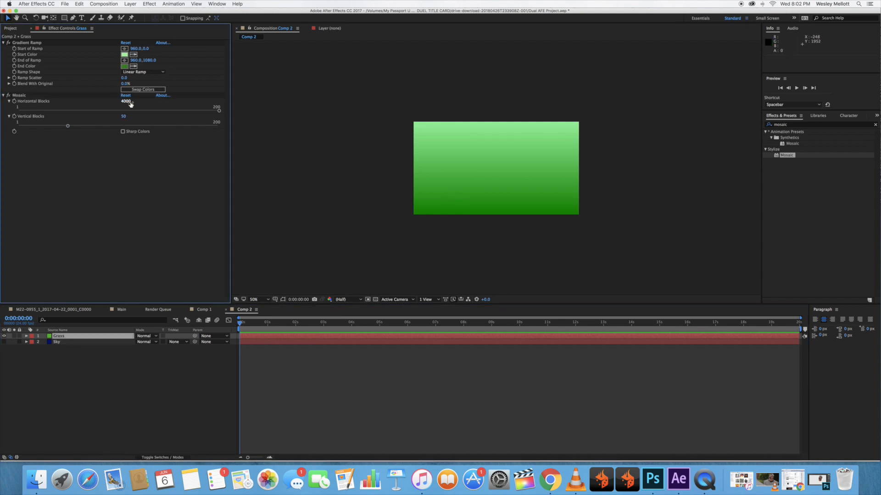
Try a lower horizontal block count in the Grass layer's Mosaic effect and undo the change.
left_click_drag(220, 110, 116, 113)
key("super+z")
left_click(3, 96)
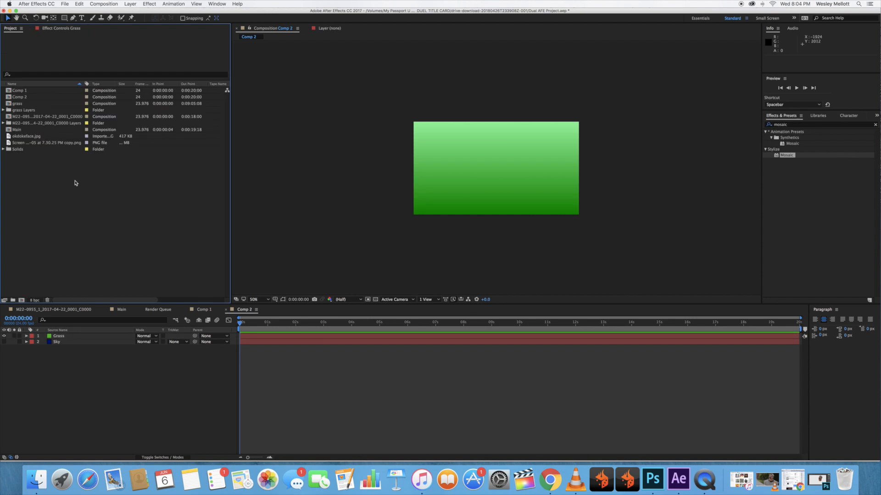
Add Screen Shot 2018-06-05 at 7.30.25 PM copy.png above the Grass layer in Comp 2 and scale it to 39%.
left_click_drag(35, 145, 57, 335)
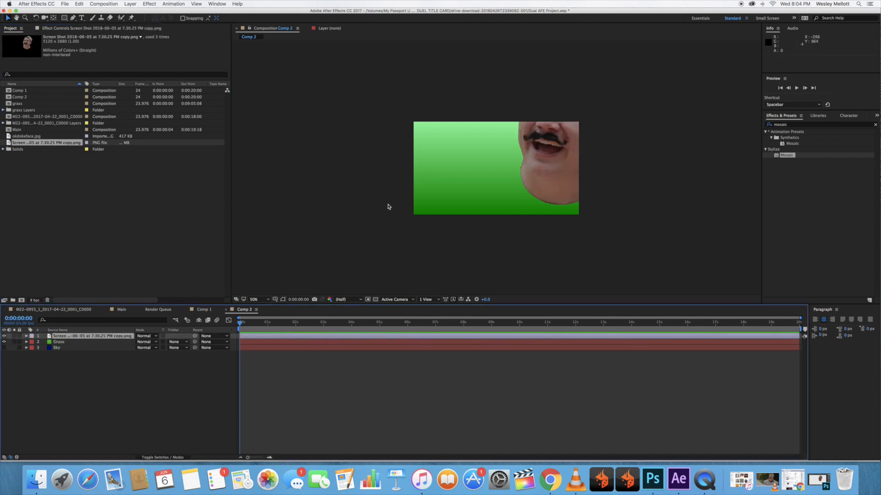
left_click(26, 336)
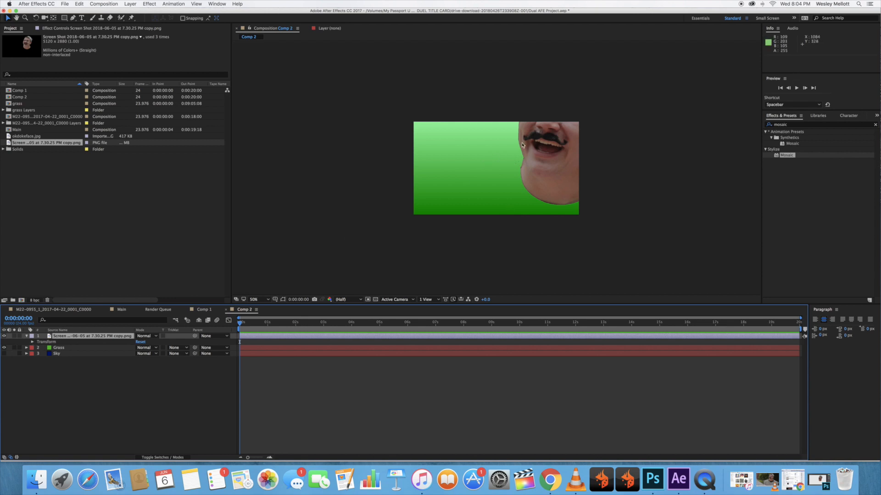
left_click(33, 342)
left_click_drag(147, 359, 58, 358)
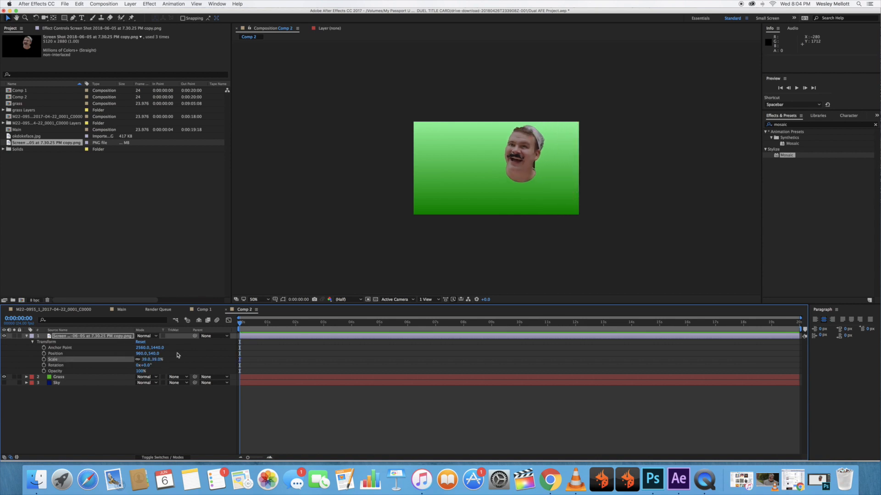
Position the face image layer at 741, 695 and set its scale to 30%.
left_click_drag(140, 353, 84, 355)
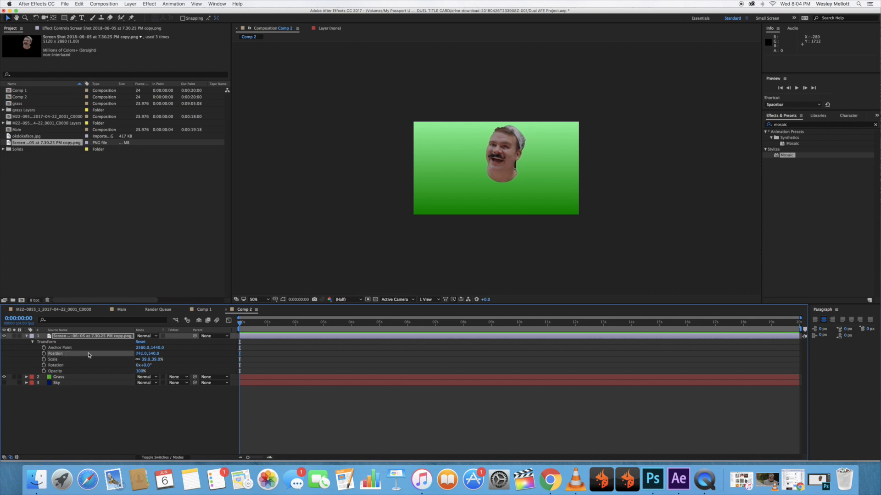
left_click_drag(155, 354, 158, 407)
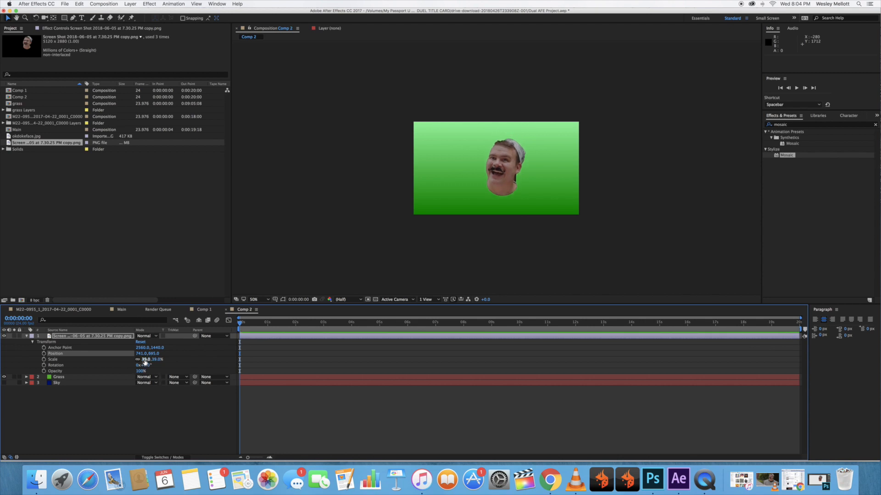
left_click_drag(144, 360, 138, 361)
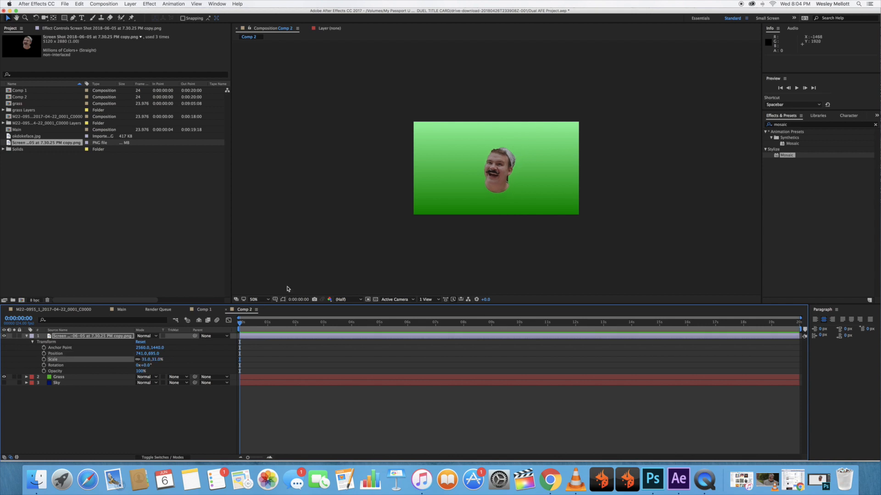
left_click(268, 300)
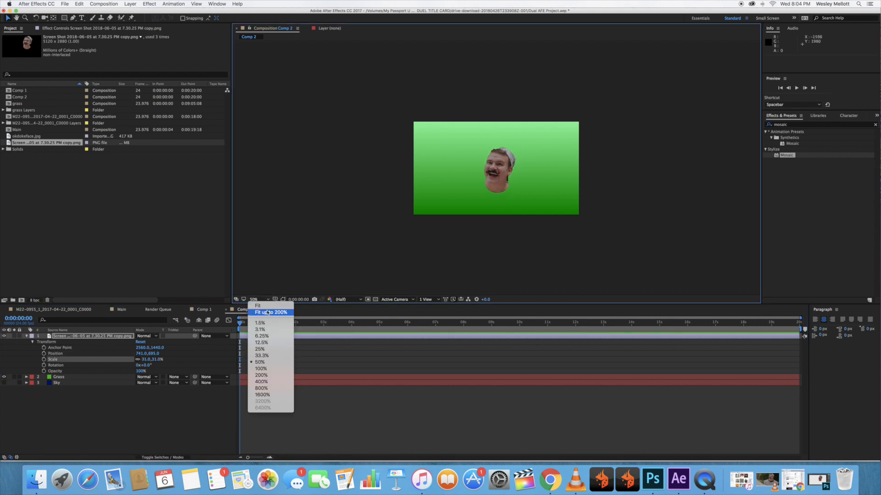
left_click(261, 368)
left_click(147, 359)
type("30")
key("Return")
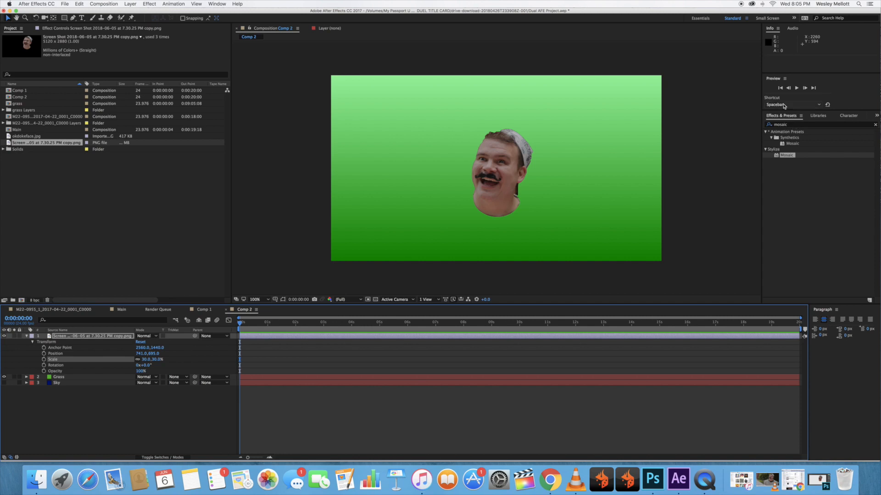
Find the CC Ball Action effect and apply it to the face image layer.
left_click(790, 127)
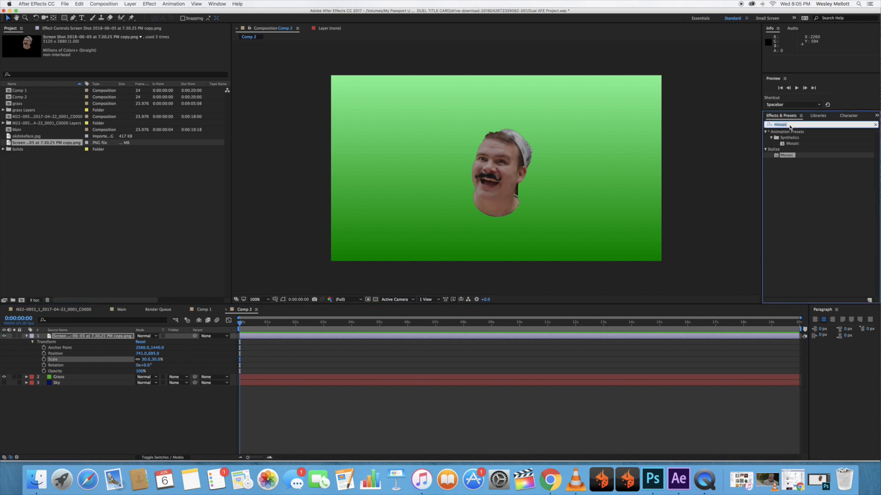
type("cc ball")
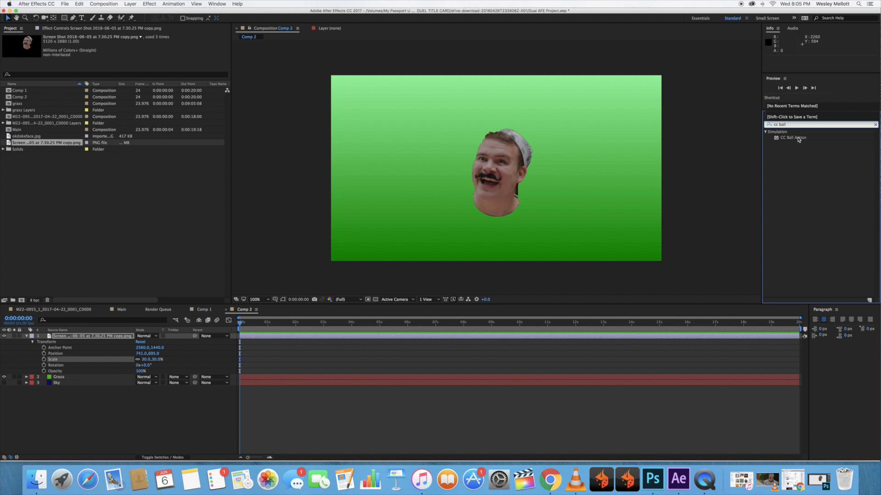
left_click_drag(799, 140, 64, 337)
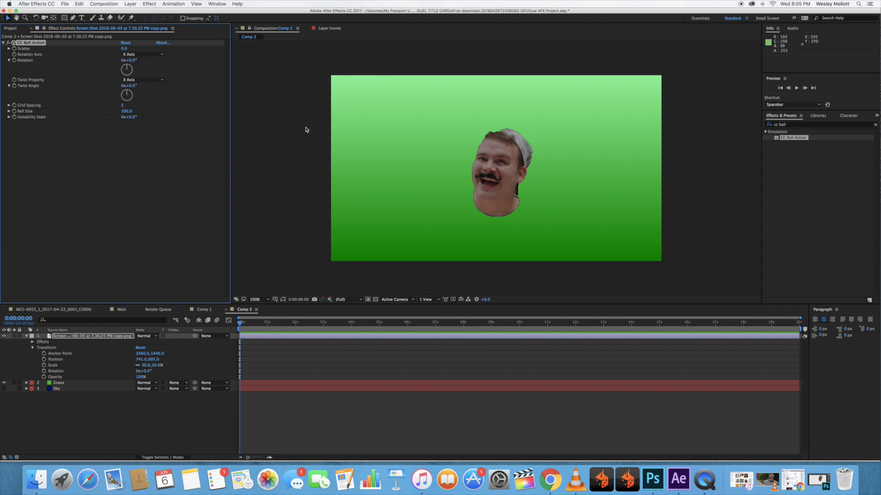
Set the face layer's CC Ball Action Scatter to 0.2 and Ball Size to 375.
left_click(10, 49)
left_click_drag(19, 59, 197, 62)
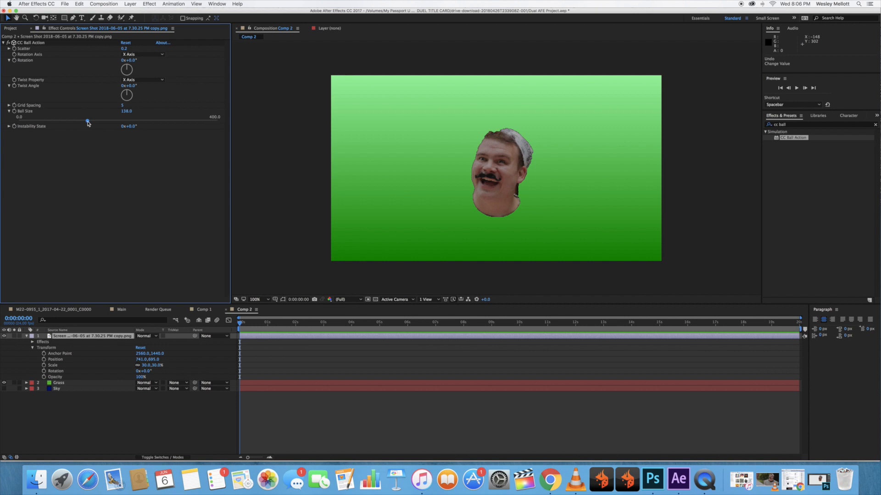
left_click_drag(88, 123, 206, 123)
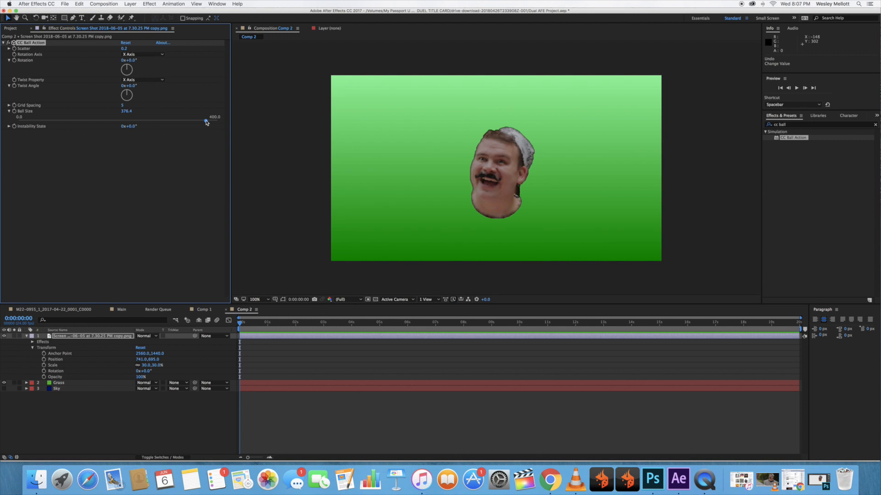
left_click(129, 111)
type("375")
key("Return")
Fine-tune the Scatter value of the face layer's CC Ball Action effect and collapse the layer's properties.
left_click(9, 49)
left_click(126, 48)
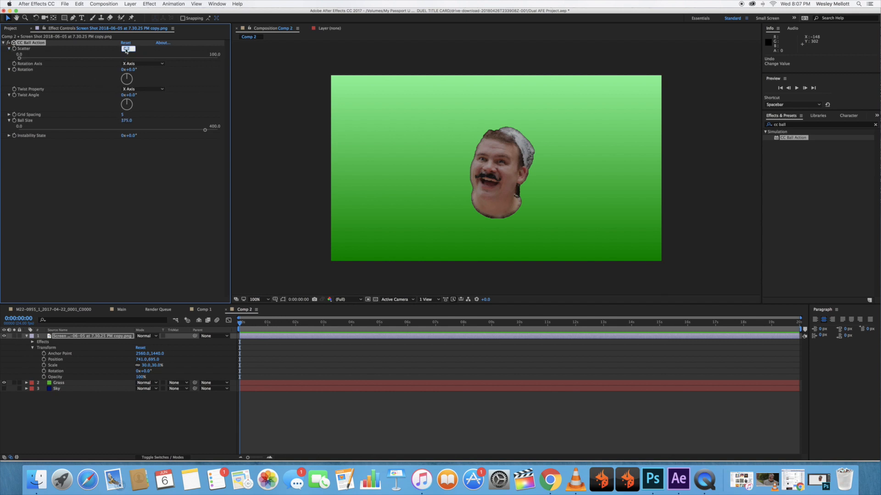
key("Return")
left_click(125, 49)
key("Return")
left_click_drag(126, 50, 130, 50)
left_click(27, 336)
Apply the Mosaic effect to the face image layer, after CC Ball Action.
left_click(793, 124)
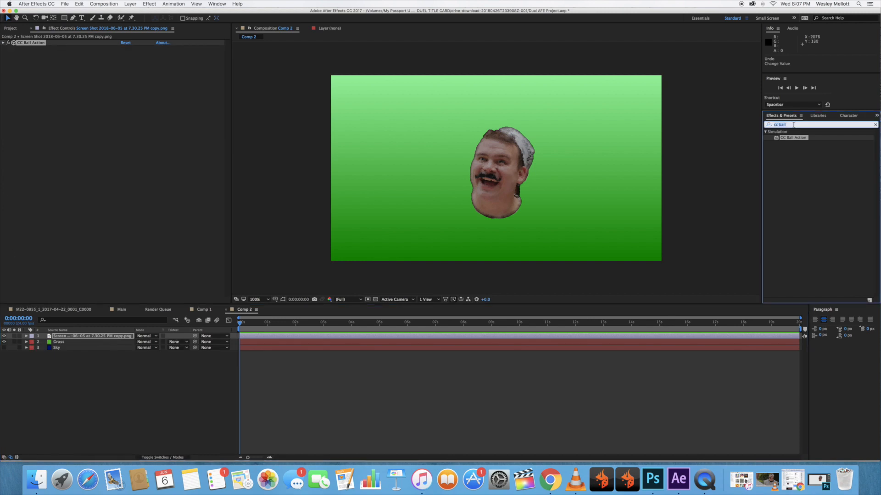
type("mosi")
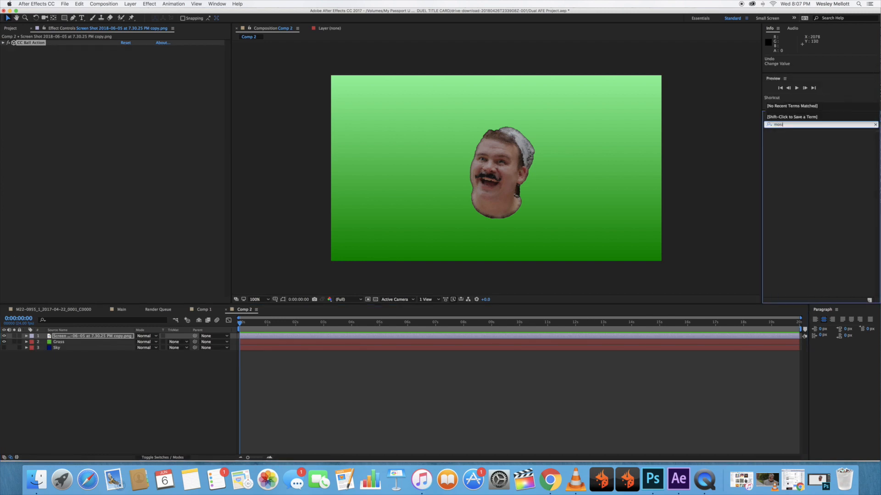
key("BackSpace")
type("ai")
left_click_drag(798, 154, 51, 114)
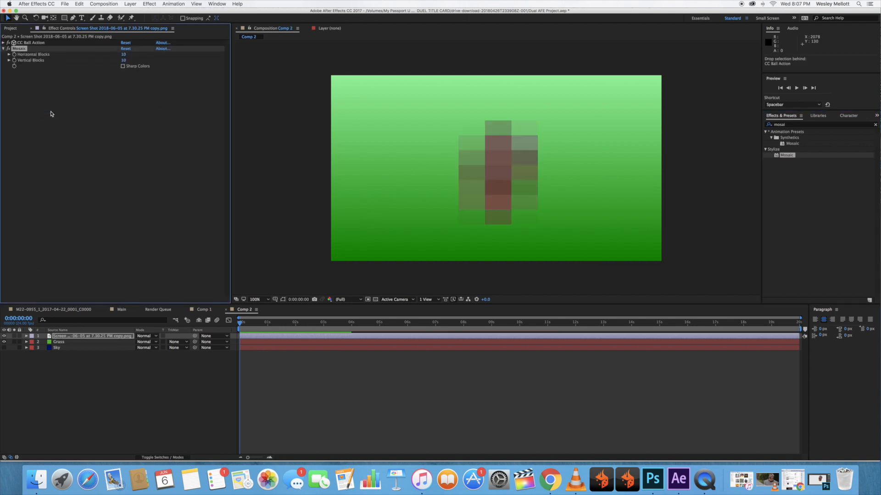
Set the face layer's Mosaic to 200 horizontal and 60 vertical blocks with Sharp Colors enabled.
left_click(9, 60)
left_click(9, 54)
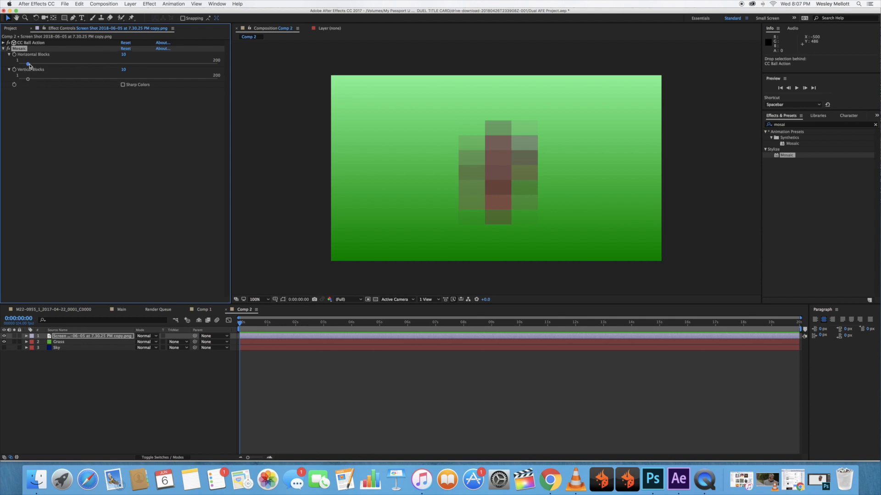
left_click_drag(29, 65, 221, 70)
left_click_drag(28, 78, 77, 80)
left_click(123, 84)
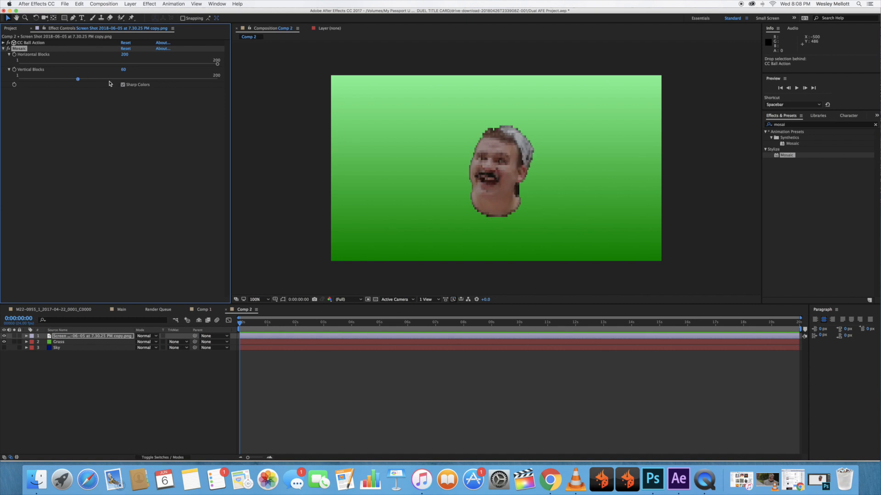
Try up to 100 vertical blocks in the face layer's Mosaic effect and settle on 80.
left_click_drag(77, 79, 100, 80)
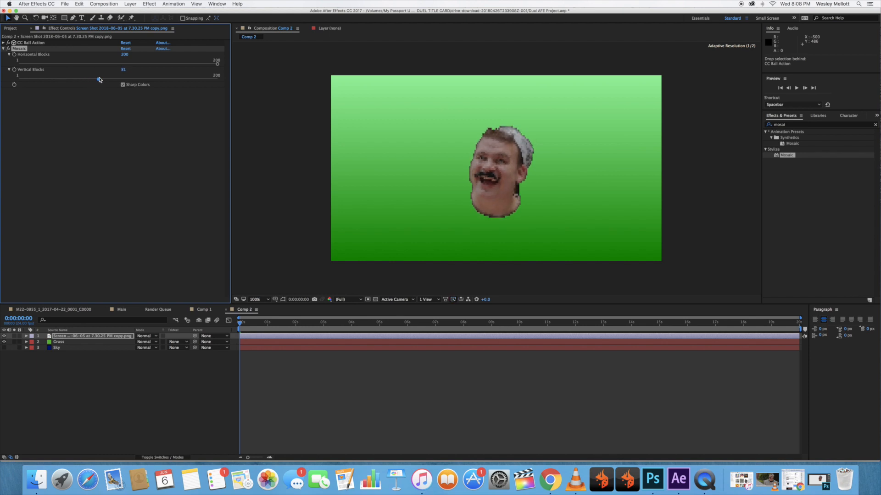
left_click_drag(98, 79, 118, 79)
left_click(133, 168)
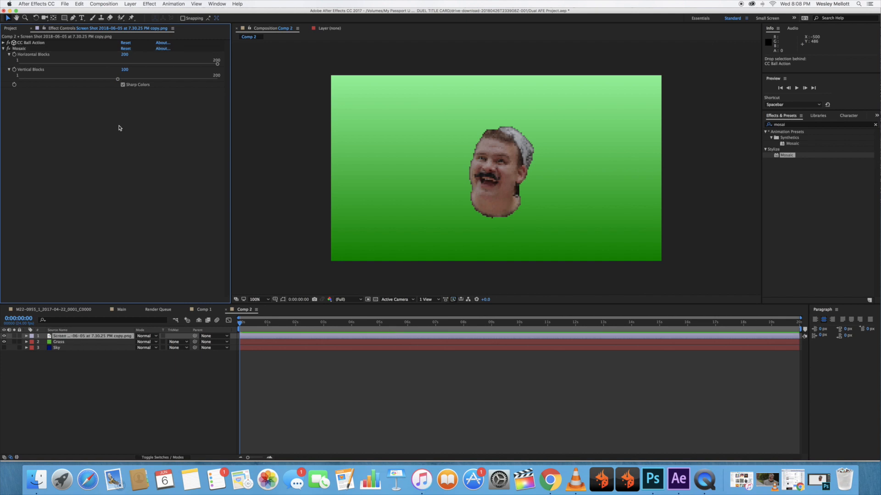
left_click_drag(120, 80, 98, 81)
left_click(124, 178)
Return to the start of the timeline and add a new text layer above the face layer.
mouse_move(239, 323)
left_mouse_down()
mouse_move(379, 327)
mouse_move(227, 322)
left_mouse_up()
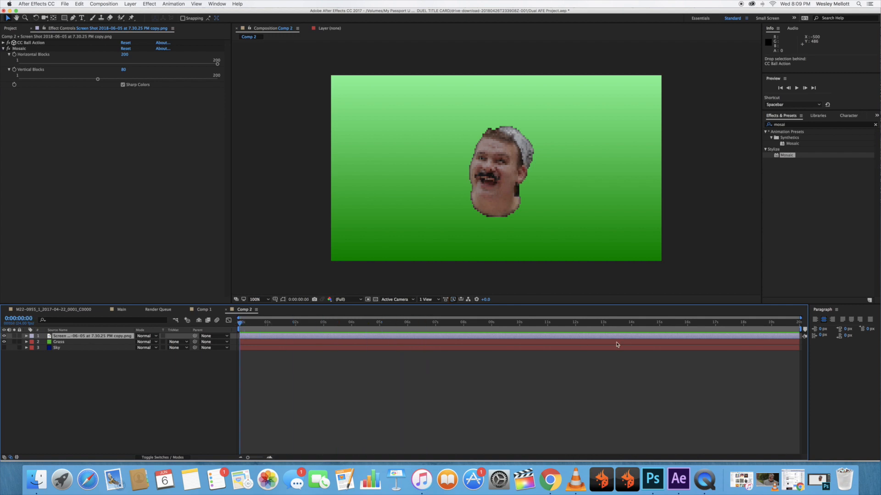
right_click(103, 363)
mouse_move(112, 369)
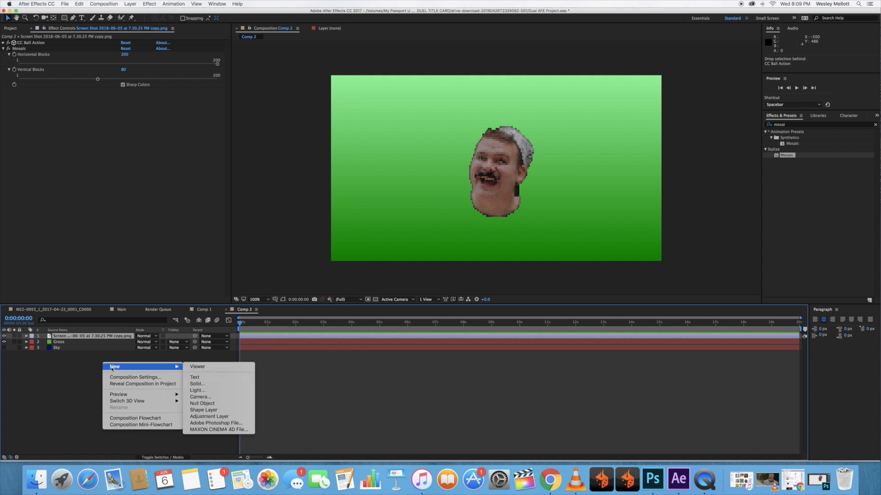
right_click(123, 364)
mouse_move(140, 373)
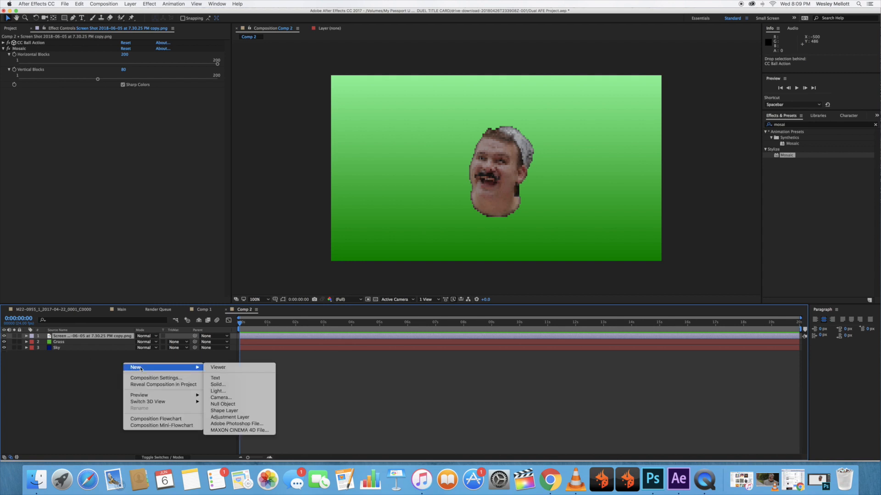
left_click(218, 380)
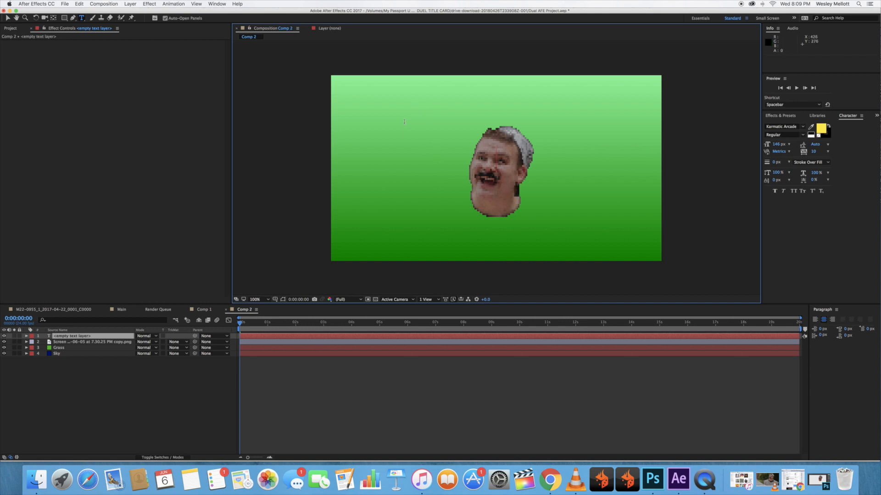
Enter the title "how to create an 8-bit title card" over three lines, breaking before "create" and before "title card".
type("how to")
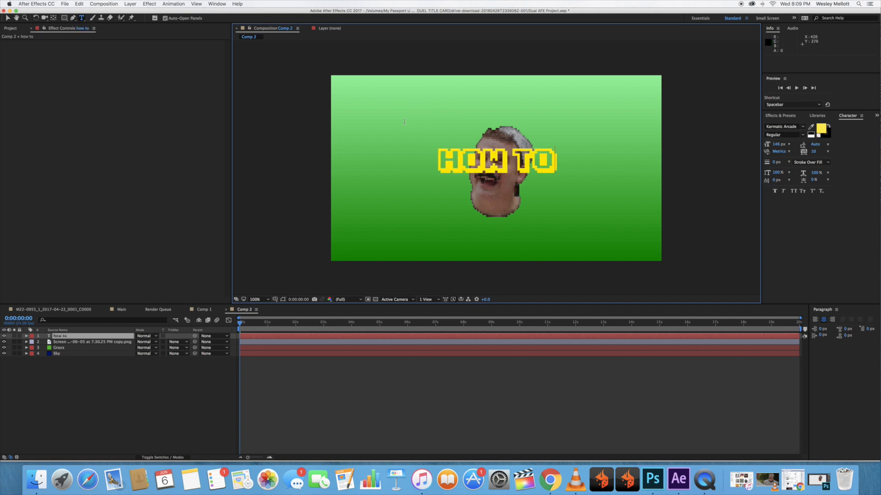
type(" create a")
key("BackSpace")
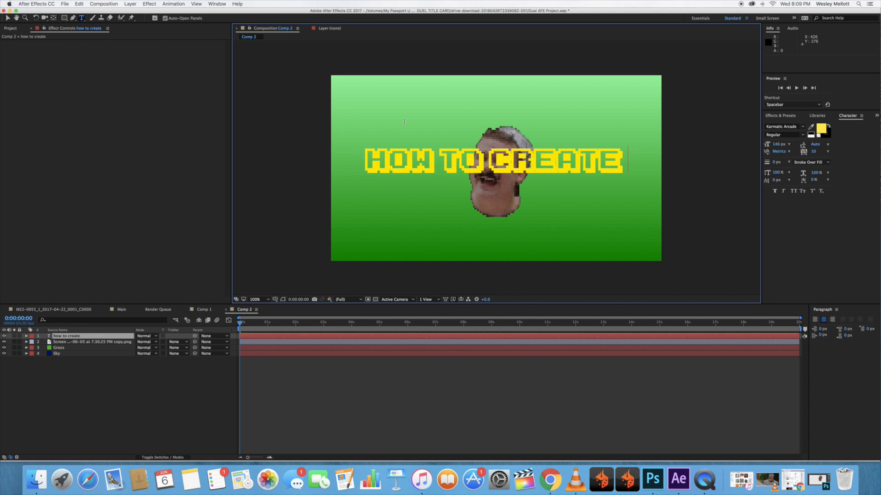
key("BackSpace")
key("BackSpace")
key("BackSpace")
key("BackSpace")
key("BackSpace")
key("BackSpace")
key("BackSpace")
key("BackSpace")
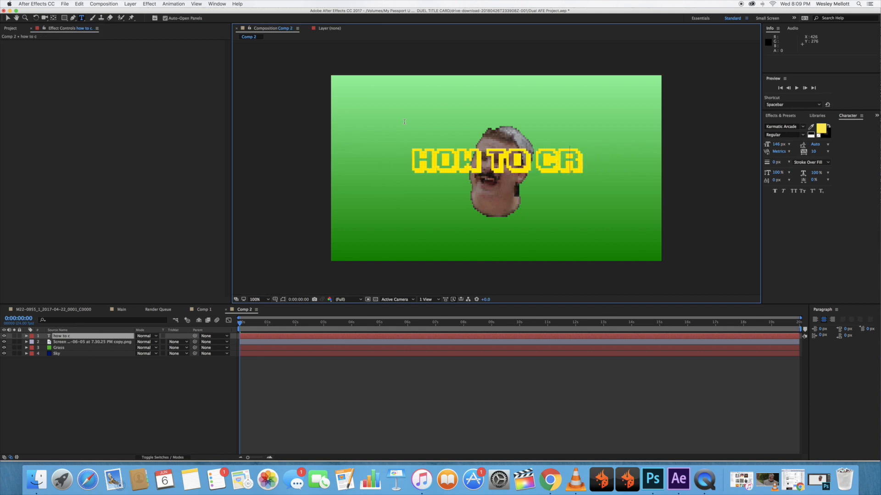
key("Return")
type("create 8-")
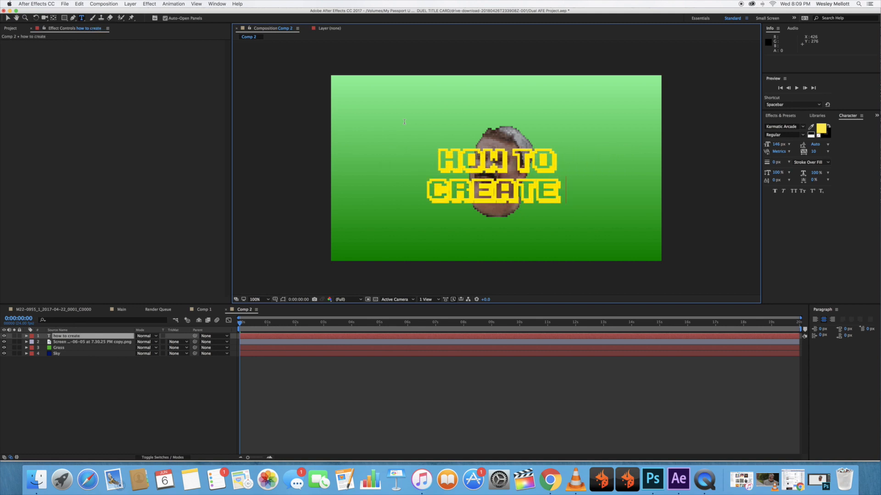
key("BackSpace")
key("BackSpace")
key("BackSpace")
type("8-bit")
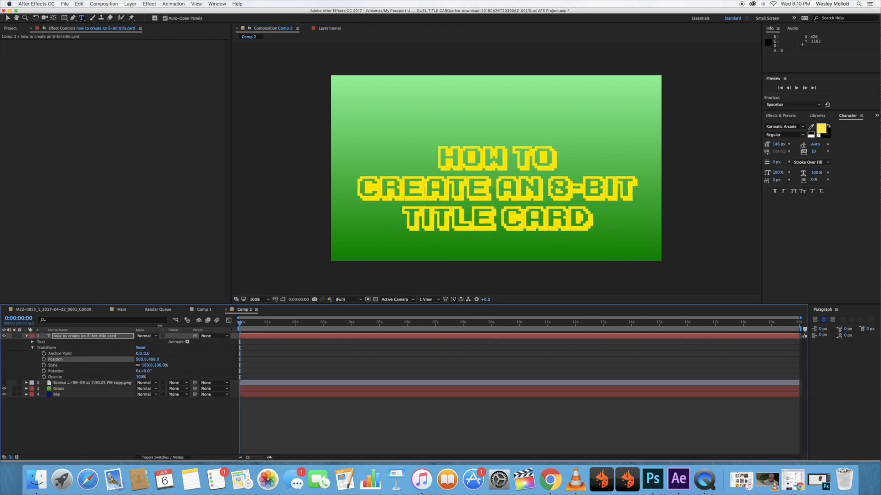
Move the title text up to a vertical position of about 435 and collapse the layer's properties.
key("shift+Up")
key("shift+Up")
key("shift+Up")
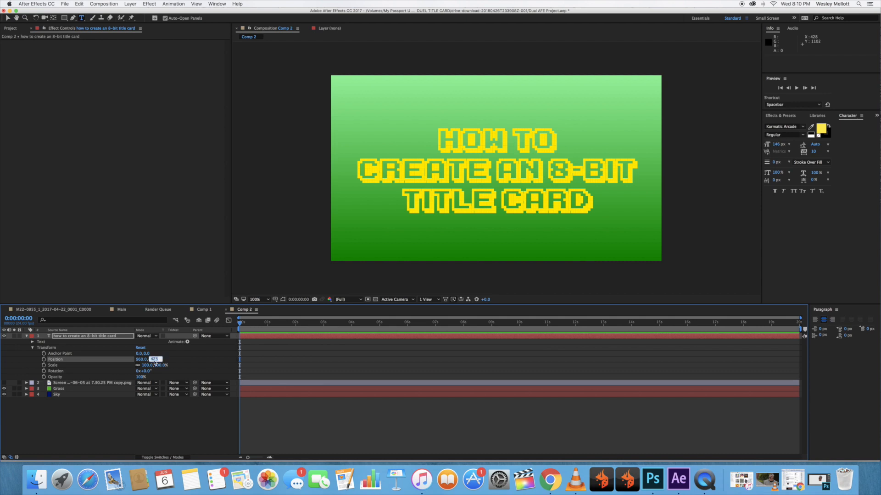
left_click(164, 363)
left_click_drag(153, 361, 157, 360)
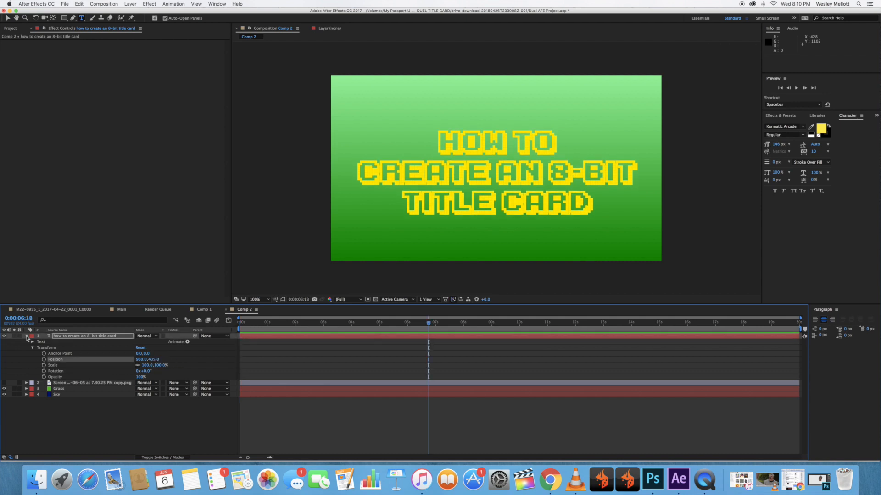
left_click(26, 336)
left_click(110, 393)
Hide the title text layer and add a second text layer reading "okie dokie!!!".
right_click(76, 377)
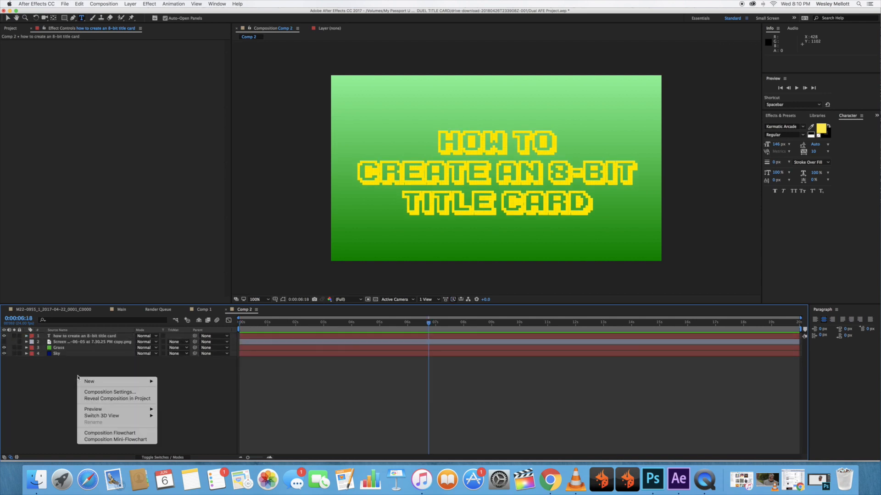
left_click(57, 379)
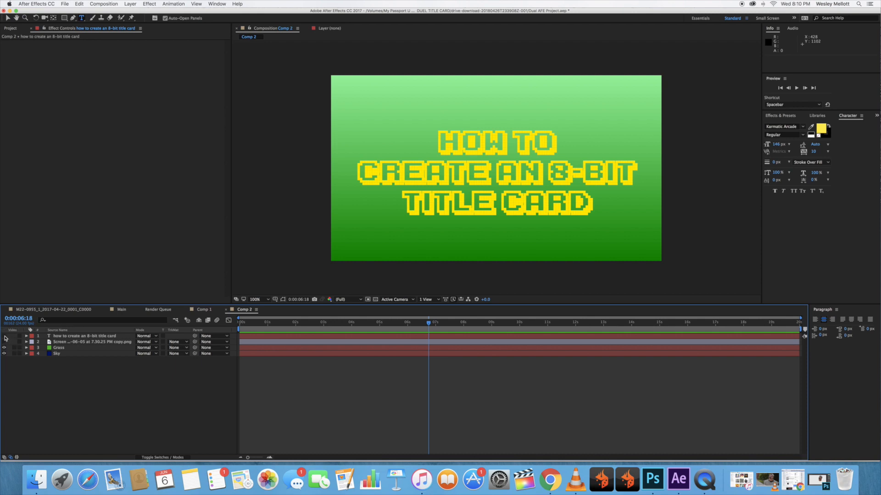
right_click(71, 391)
mouse_move(110, 395)
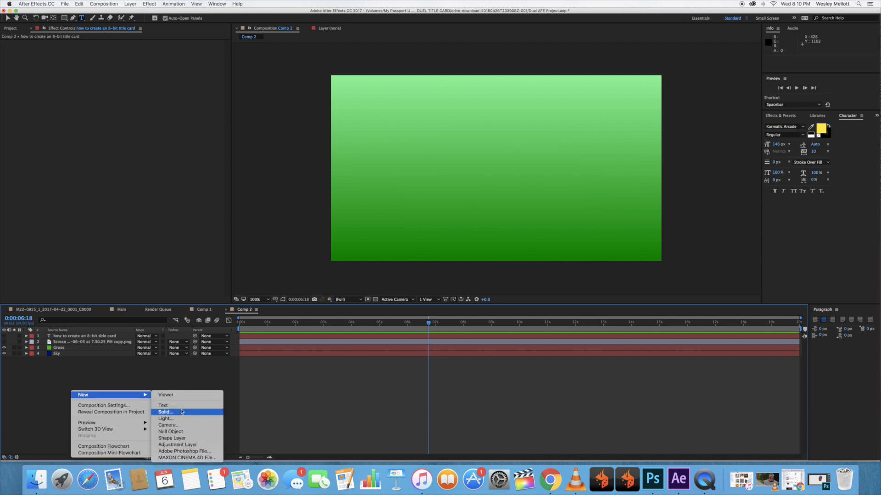
left_click(174, 405)
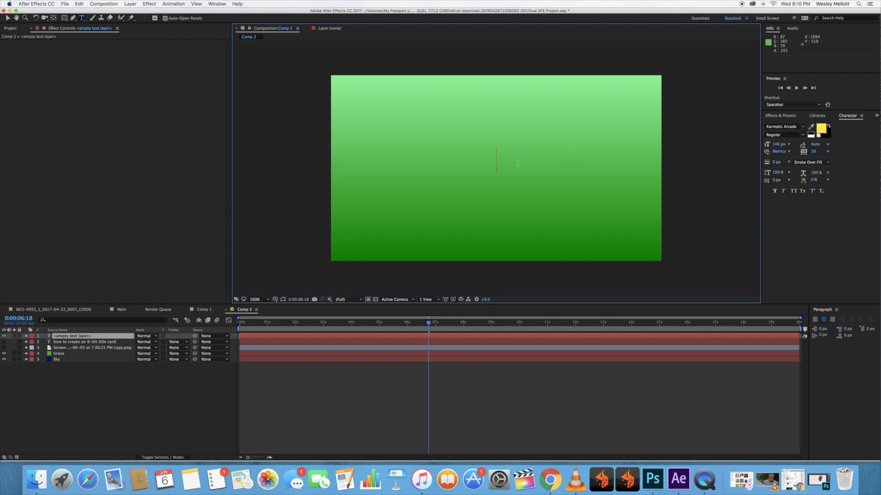
type("okie dok")
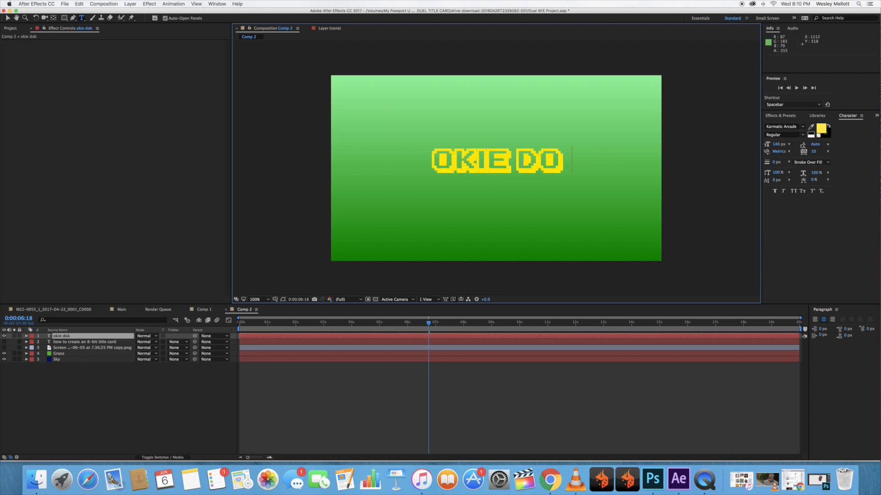
type("ie!!!")
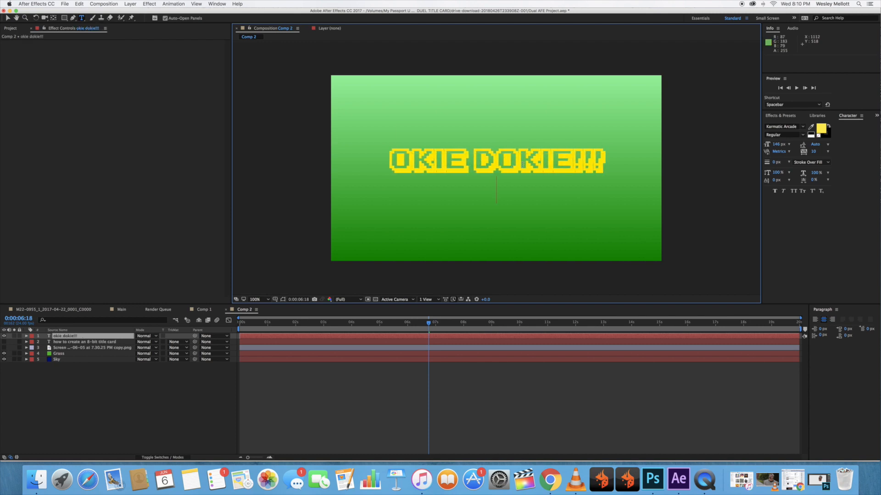
Show the face layer and lower the "okie dokie!!!" text beneath the face, near the bottom of the frame.
left_click(4, 348)
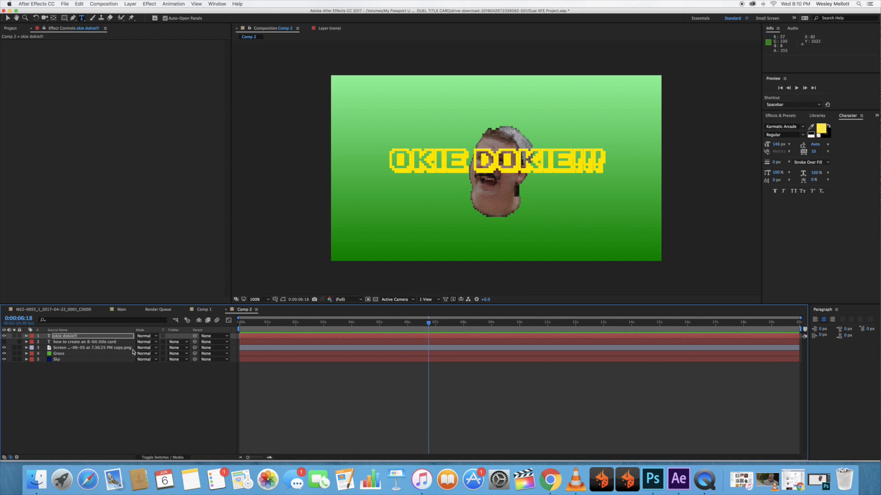
left_click(26, 336)
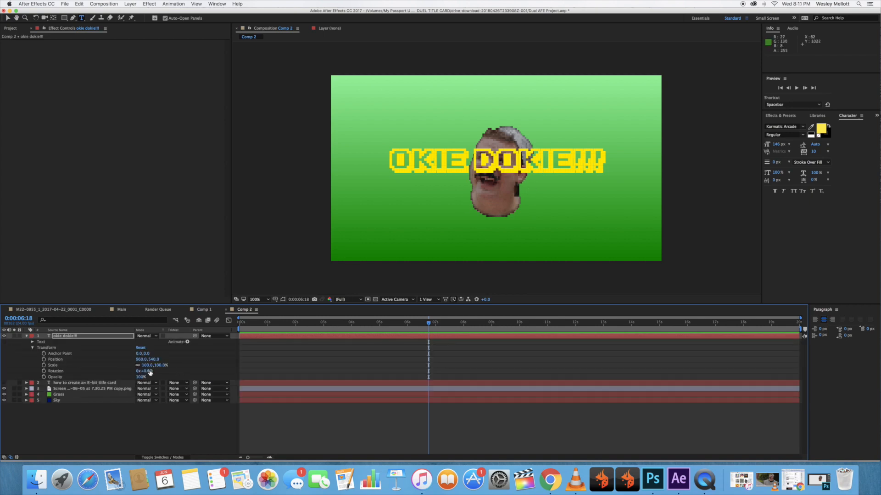
left_click_drag(154, 359, 170, 489)
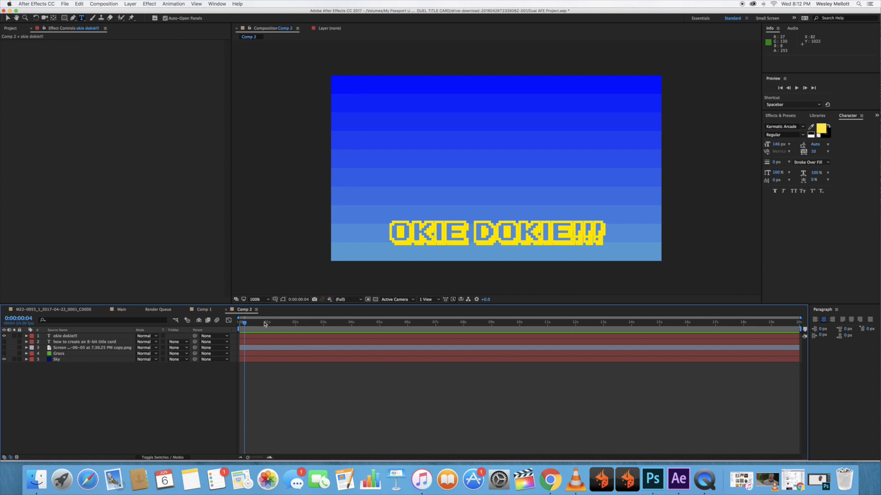
Return to the start of the timeline and move the Grass layer below the Sky layer.
left_click_drag(244, 325, 223, 328)
left_click_drag(63, 354, 63, 367)
left_click(61, 375)
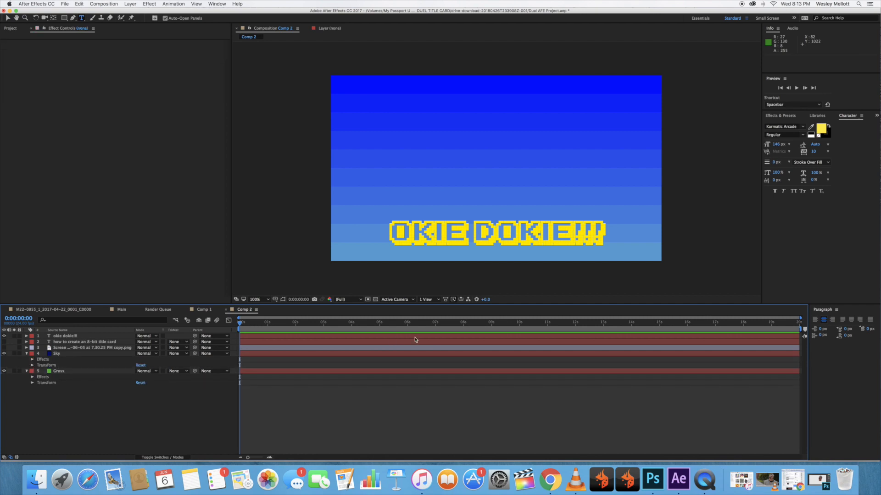
Add Position keyframes to the Sky layer at 0:00:12:16 and at 0:00:00:00.
left_click(564, 325)
left_click_drag(564, 325, 594, 325)
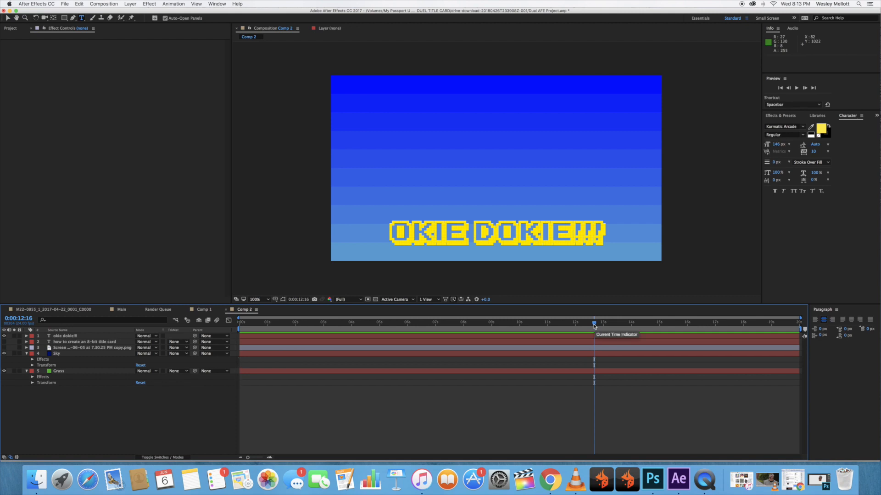
left_click(32, 366)
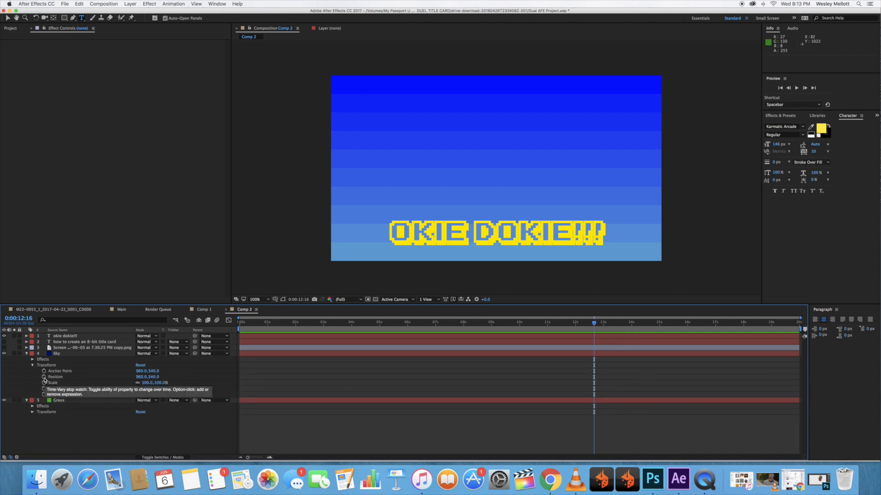
left_click(44, 378)
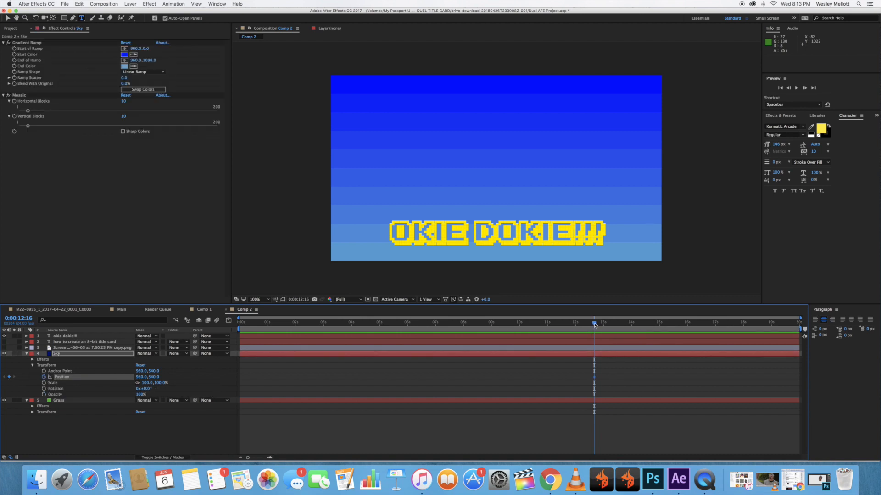
left_click_drag(594, 323, 234, 327)
left_click(10, 377)
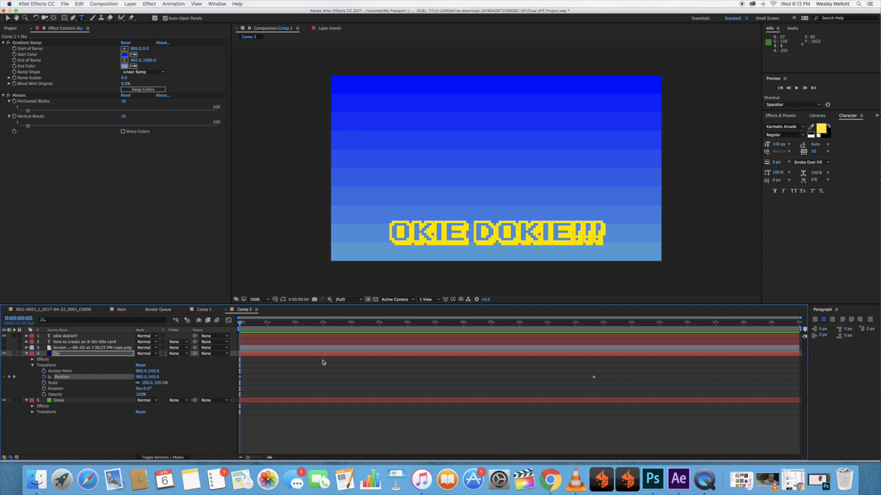
Raise the Sky layer at its 0:00:12:16 keyframe to a vertical position of -10 to uncover the grass.
key("k")
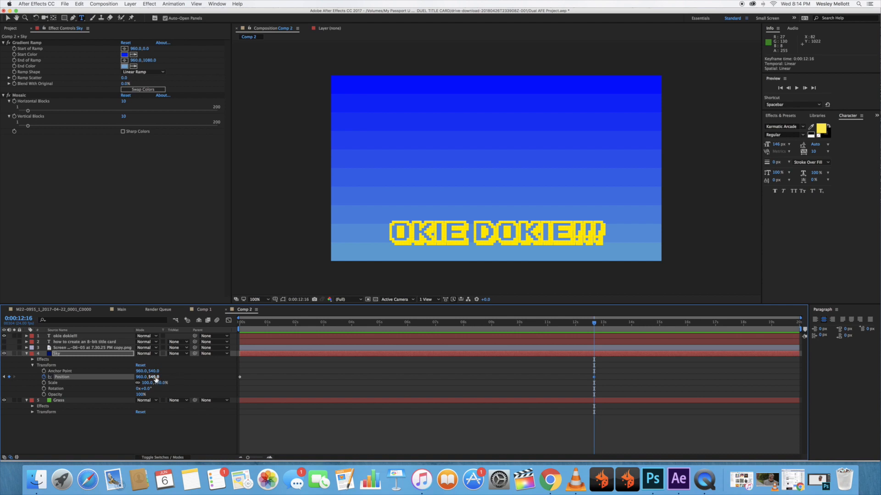
left_click_drag(154, 378, 155, 340)
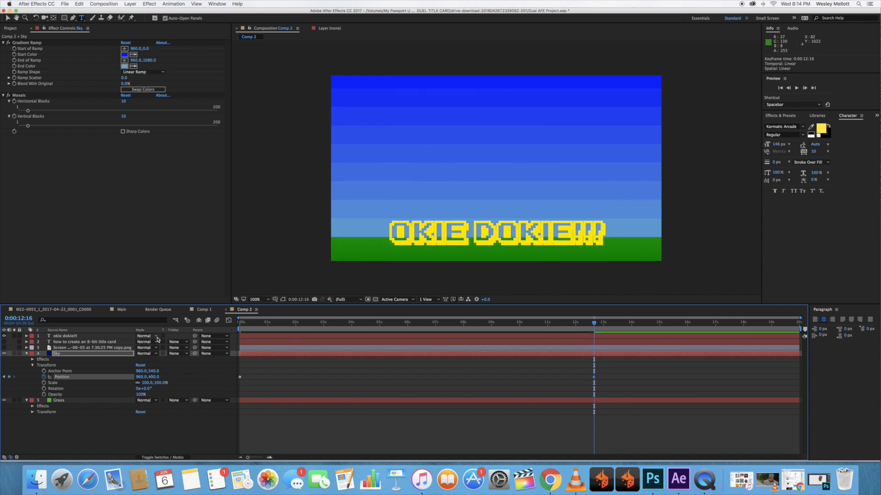
mouse_move(155, 377)
left_mouse_down()
mouse_move(157, 352)
mouse_move(154, 377)
left_mouse_up()
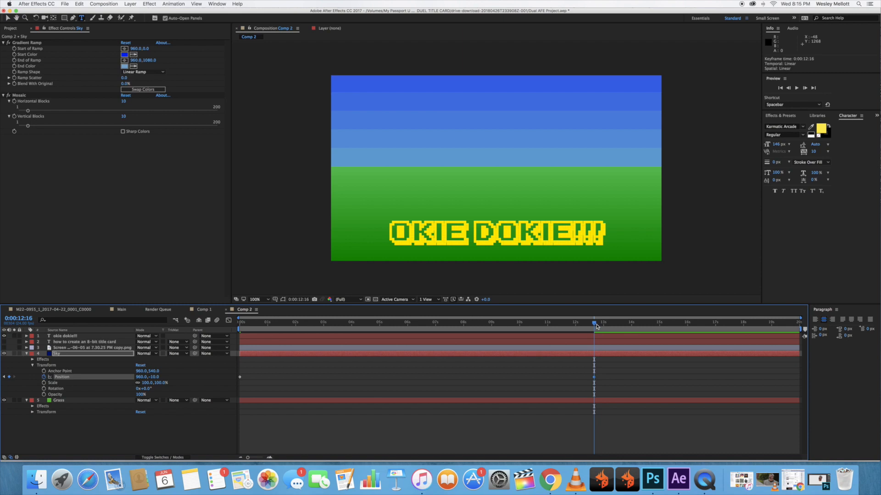
left_click_drag(595, 324, 593, 325)
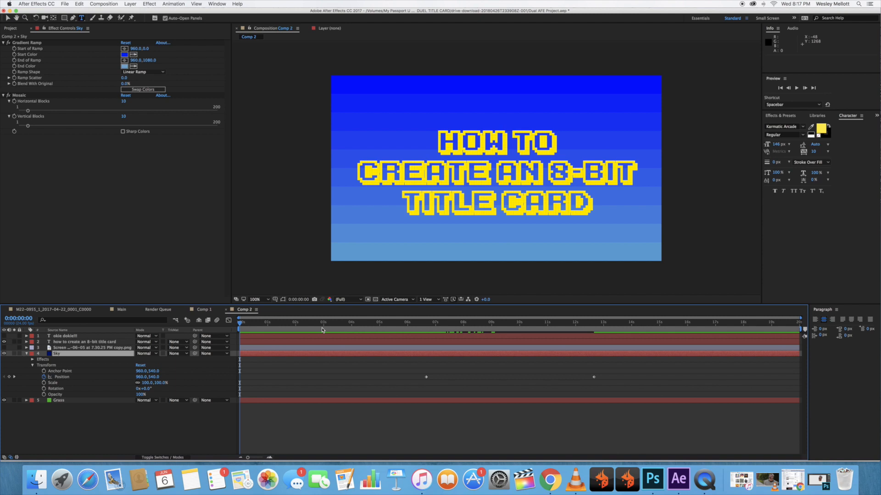
Select the Sky layer's Position keyframe at 0:00:06:16 and preview the sky movement from there.
left_click(426, 323)
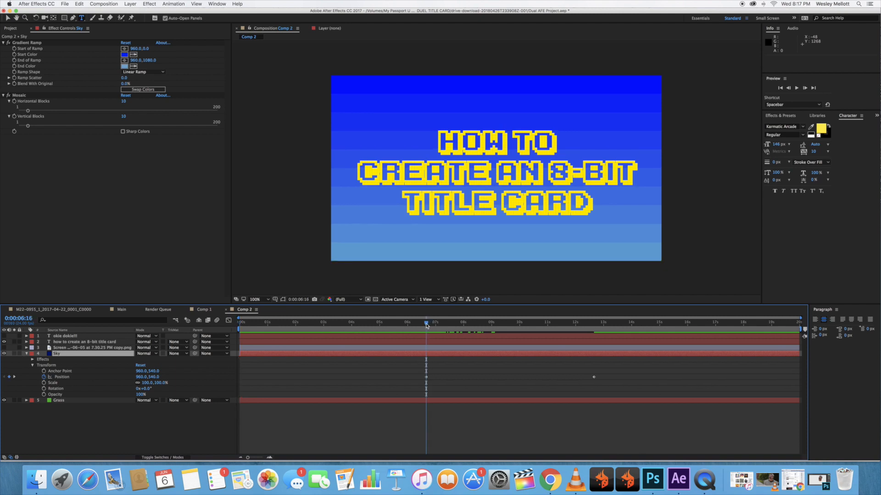
left_click(426, 377)
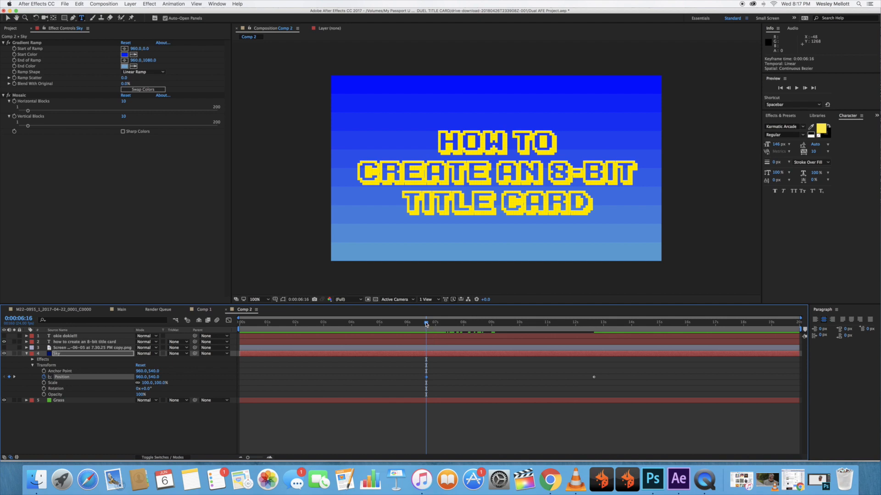
mouse_move(426, 324)
left_mouse_down()
mouse_move(491, 324)
mouse_move(428, 326)
left_mouse_up()
key("space")
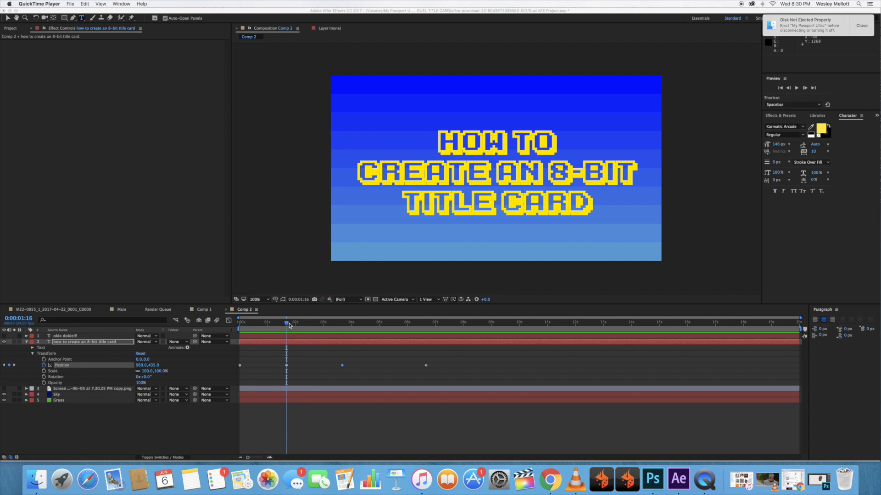
Go to 0:00:06:16 and select the title text layer's Position keyframe there.
left_click_drag(287, 325, 426, 325)
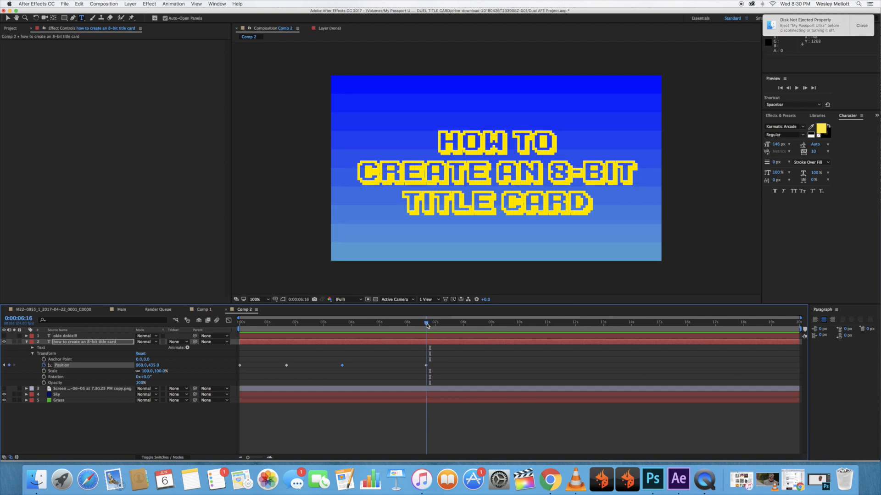
left_click(426, 366)
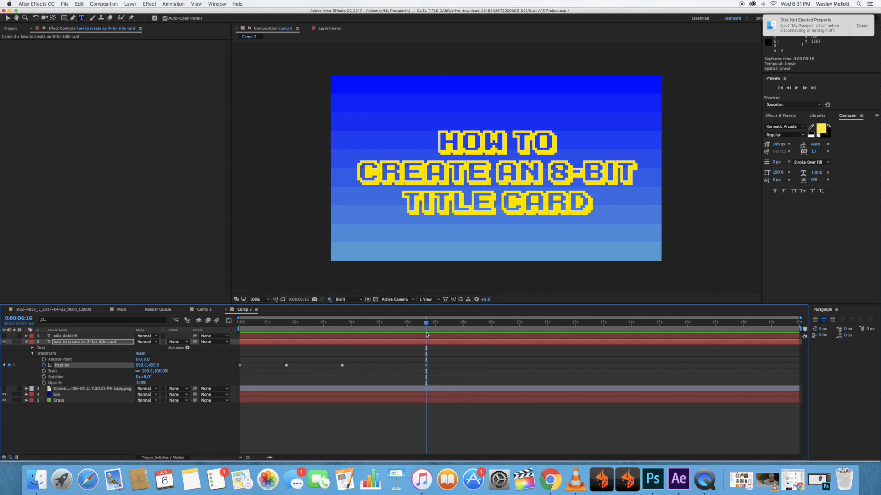
Show the Sky layer's transform properties together with the title text layer's and return to 0:00:06:16.
left_click(26, 342)
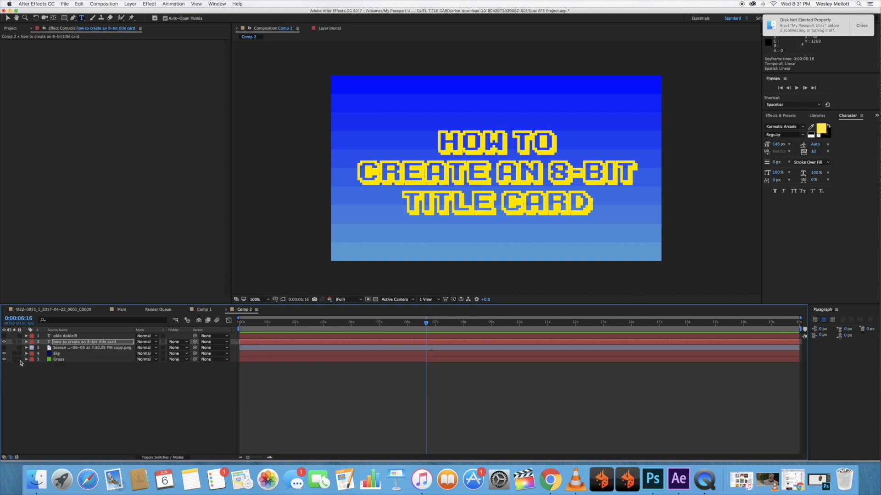
left_click(27, 354)
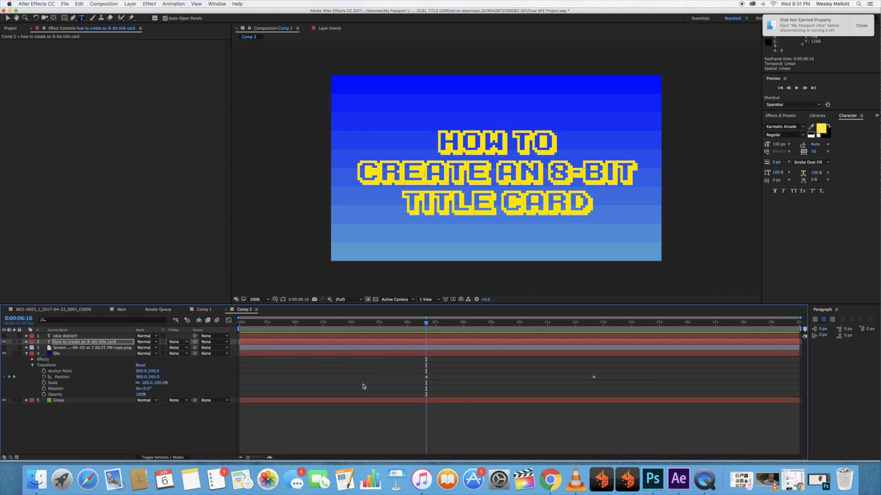
left_click(479, 324)
left_click_drag(480, 326, 428, 329)
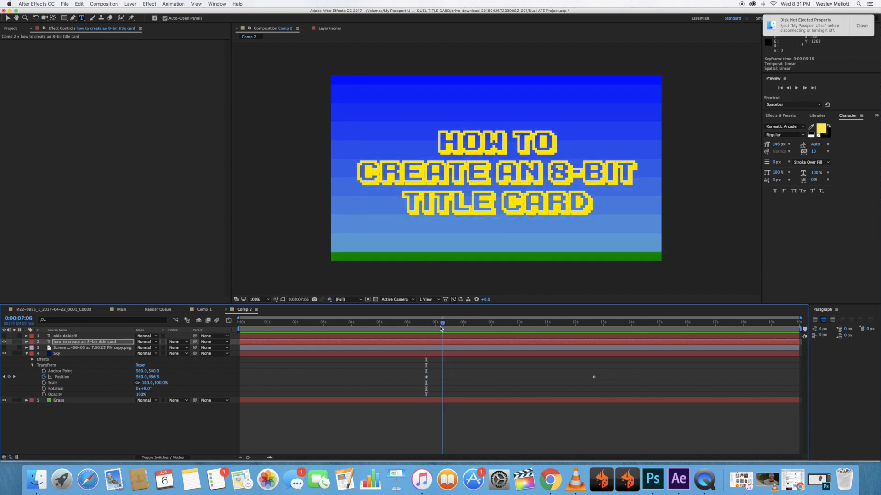
left_click(26, 343)
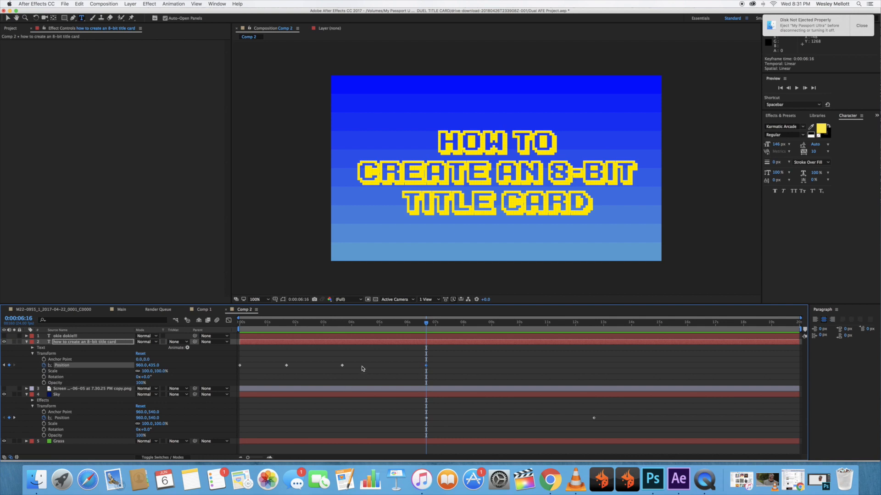
Fade in the Sky layer by keyframing its Opacity at 0:00:01:16 and setting it to 0% at 0:00:00:00.
left_click_drag(390, 324, 390, 324)
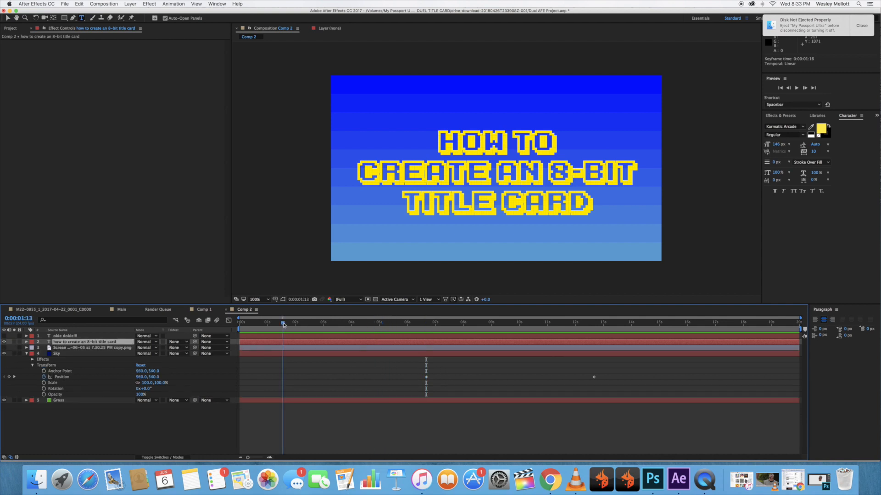
left_click_drag(283, 323, 287, 325)
left_click(44, 395)
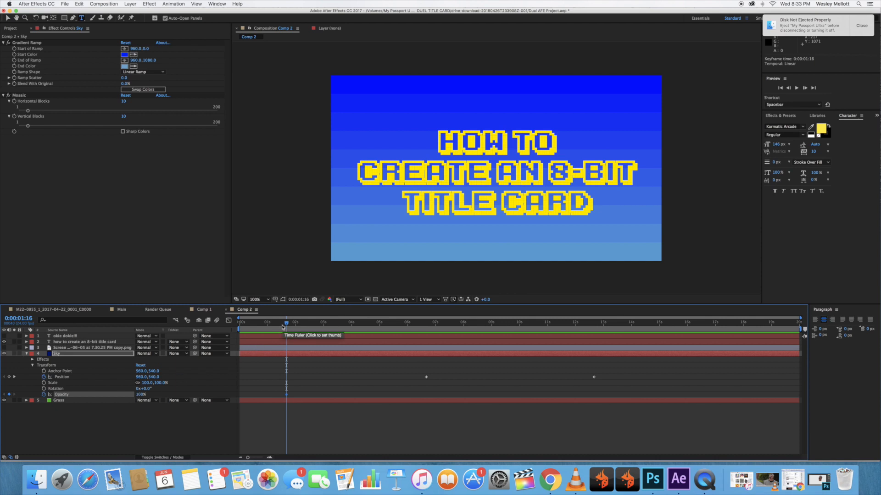
left_click_drag(288, 324, 232, 324)
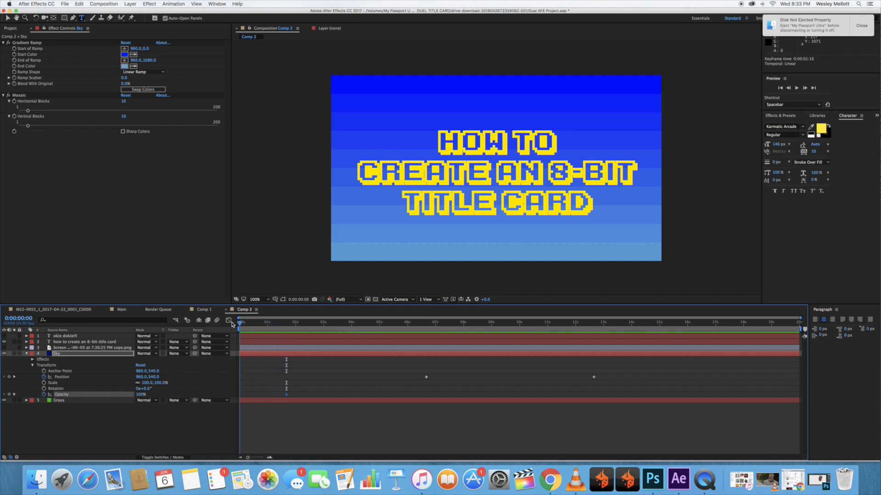
left_click(9, 394)
left_click(140, 395)
type("0")
key("Return")
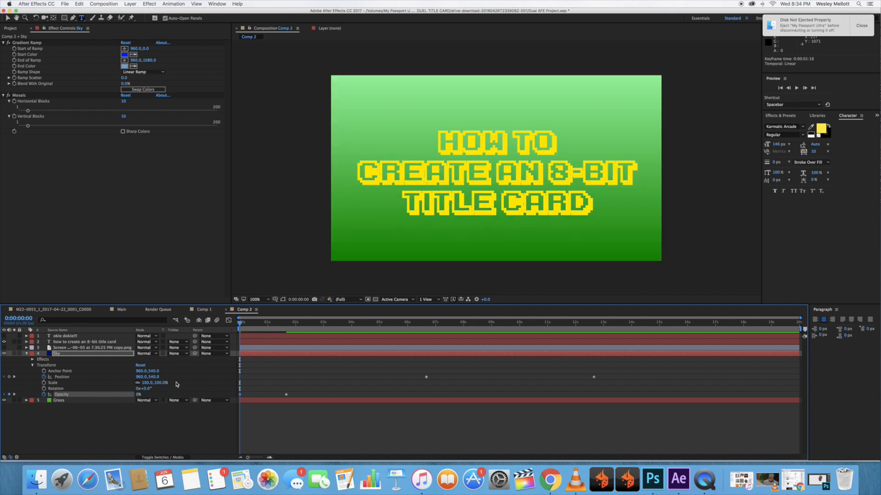
Keyframe the Grass layer's Opacity at 0:00:06:16 and set it to 0% at 0:00:06:14.
left_click(27, 400)
left_click(32, 412)
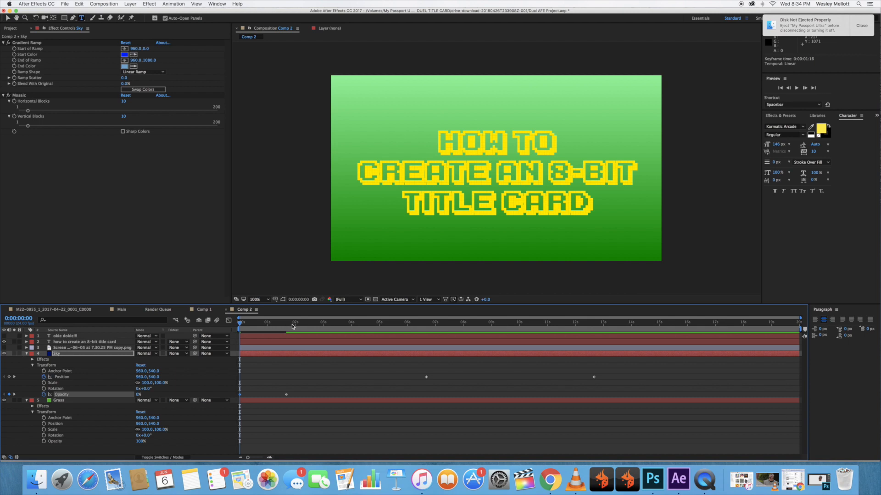
left_click_drag(295, 325, 426, 327)
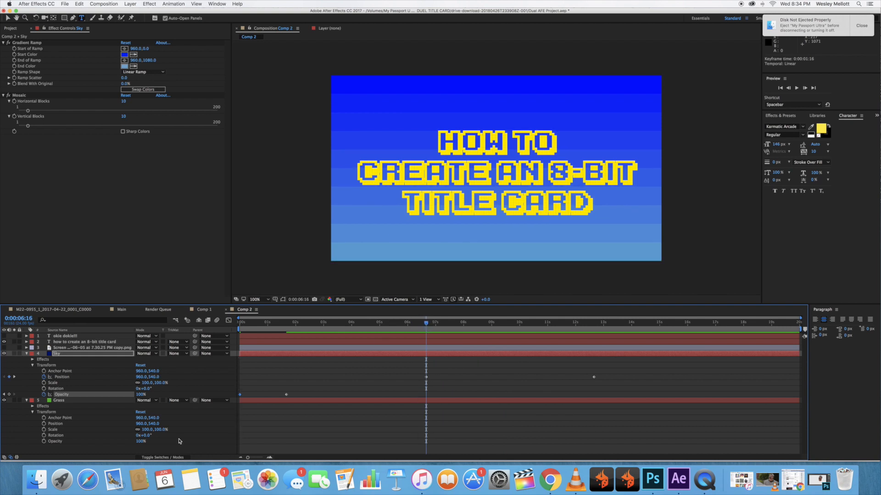
left_click(45, 442)
left_click_drag(427, 325, 423, 326)
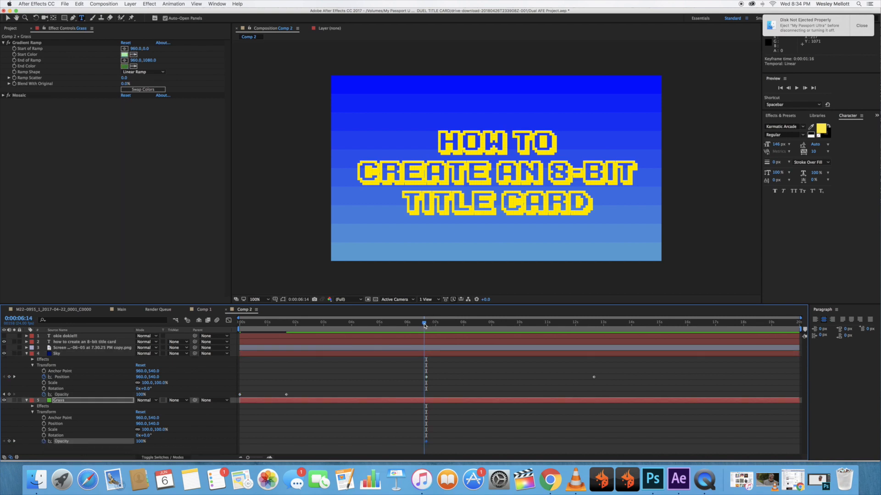
left_click(11, 442)
left_click(140, 441)
type("0")
key("Return")
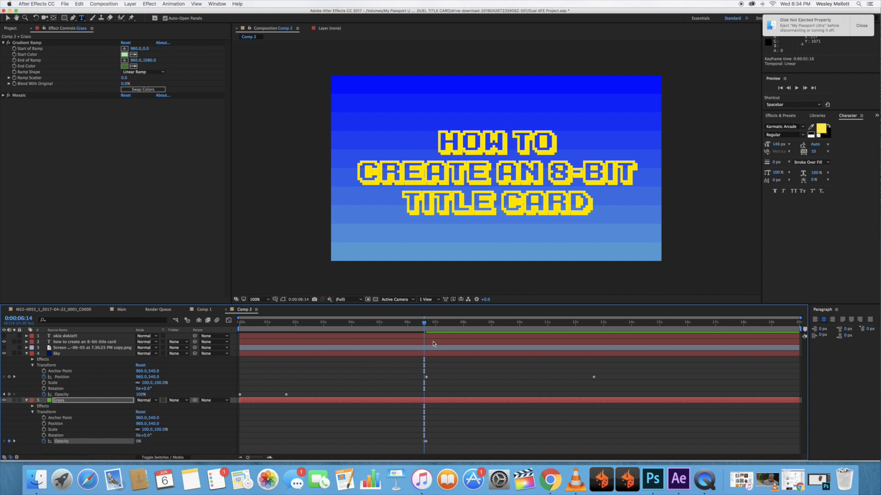
Check the composition's first frame, and at 0:00:06:16 select the title text layer's Position keyframe.
left_click_drag(425, 322, 226, 324)
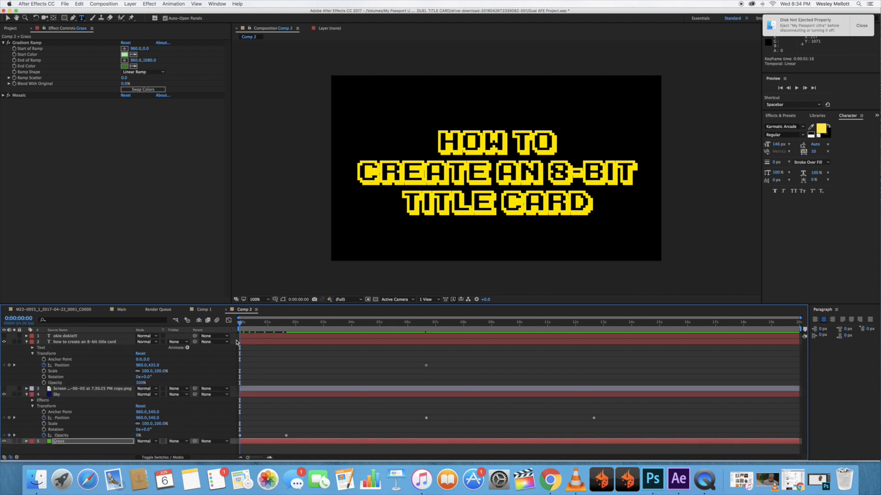
left_click(426, 325)
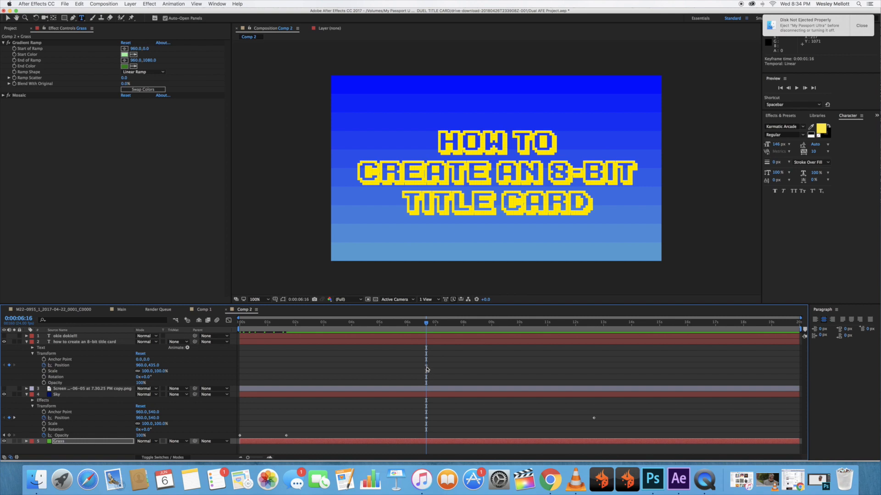
left_click(427, 366)
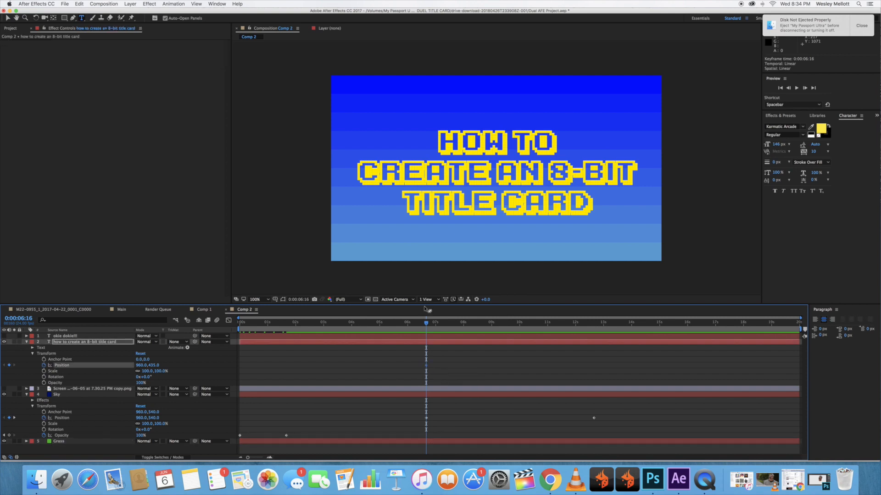
Add Scale keyframes to the title text layer at 0:00:01:16 and 0:00:00:00.
left_click_drag(426, 323, 286, 326)
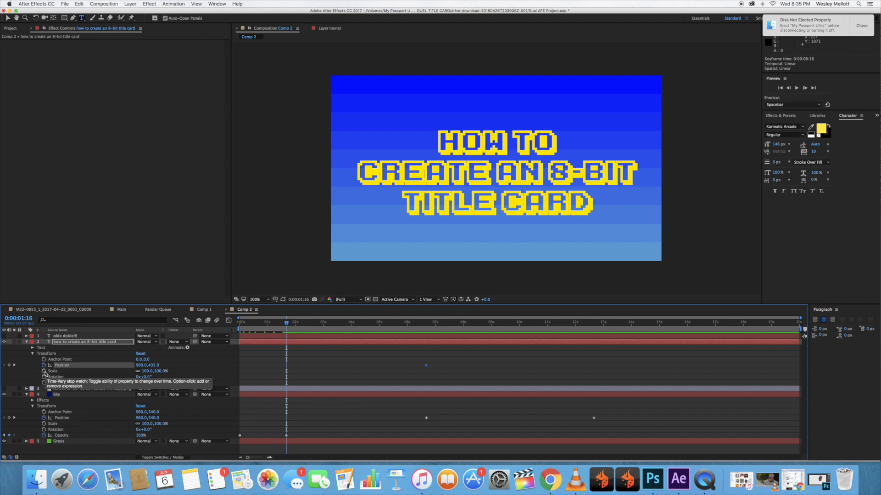
left_click(44, 372)
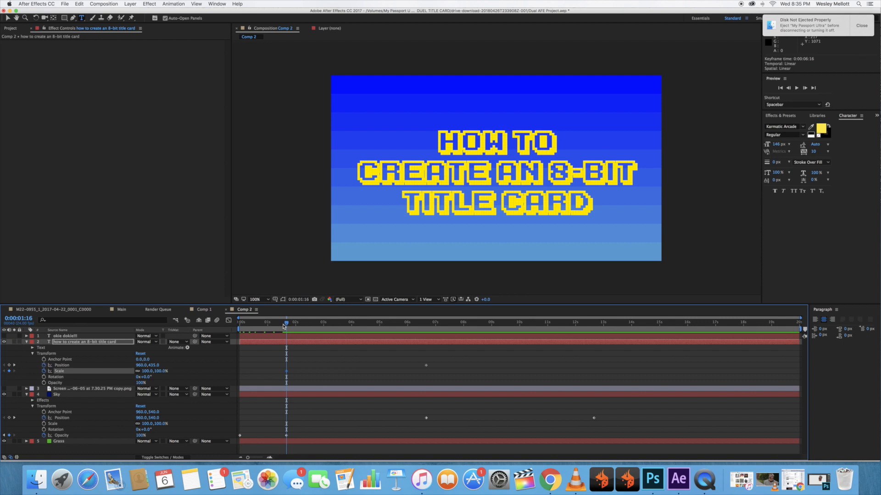
left_click_drag(285, 325, 237, 325)
left_click(10, 372)
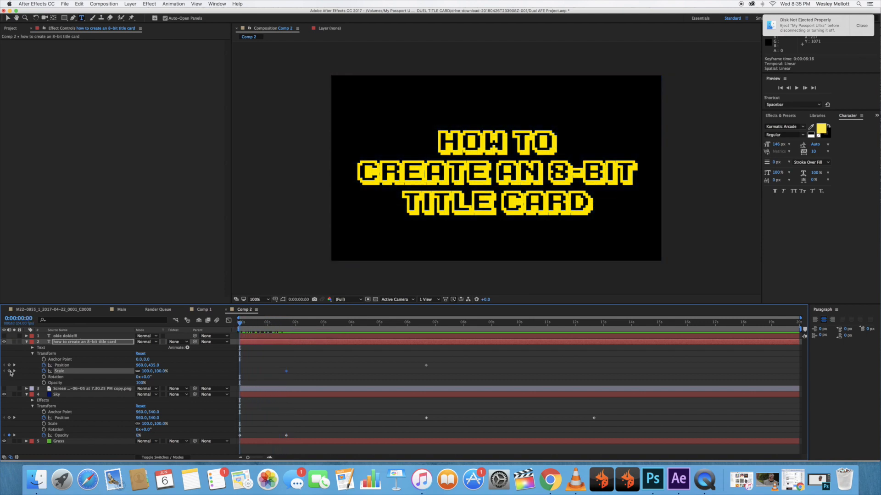
Enlarge the title text layer's Scale to 1500% at 0:00:00:00 and preview the zoom.
left_click(147, 371)
type("135")
key("Return")
left_click_drag(158, 371, 327, 379)
mouse_move(145, 373)
left_mouse_down()
mouse_move(195, 369)
mouse_move(148, 373)
left_mouse_up()
left_click(147, 372)
type("1500")
key("Return")
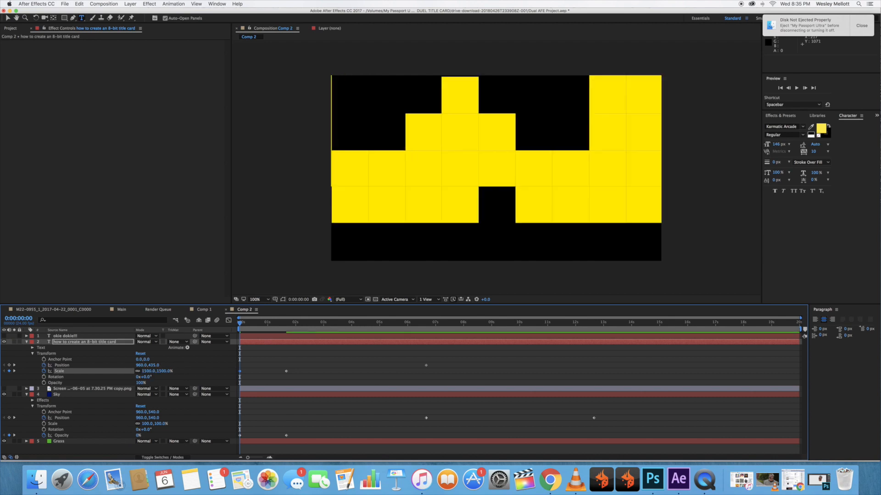
key("space")
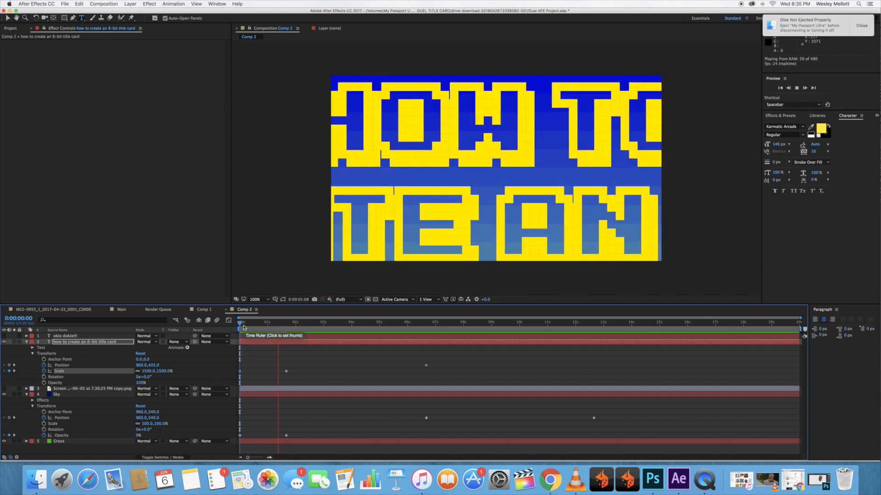
key("space")
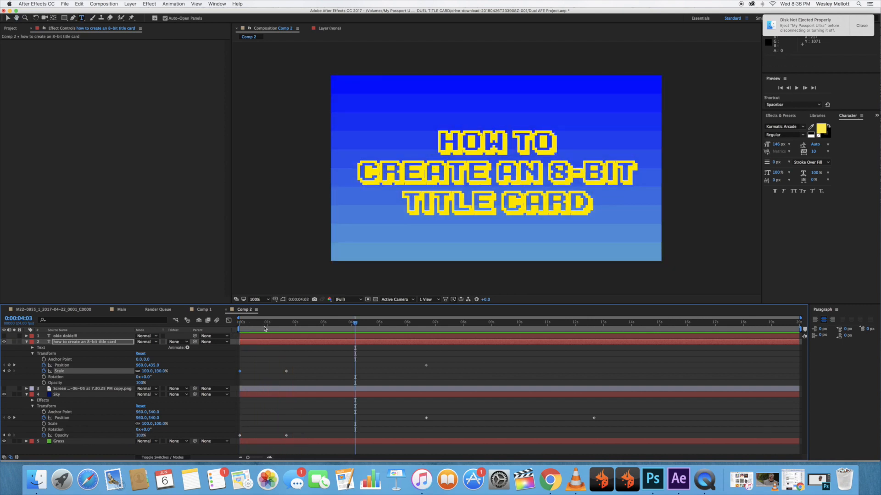
Delete the title text layer's Scale keyframe at 0:00:01:16 and add one at 0:00:03:16.
key("j")
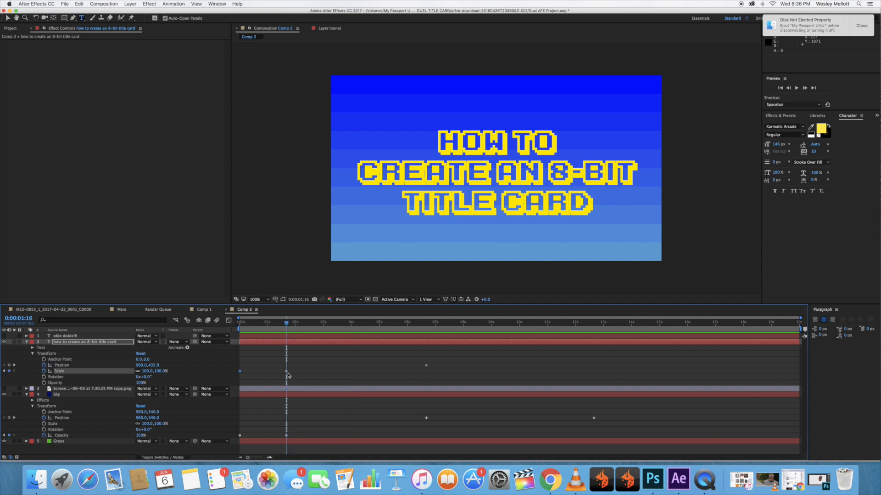
left_click(287, 372)
key("Delete")
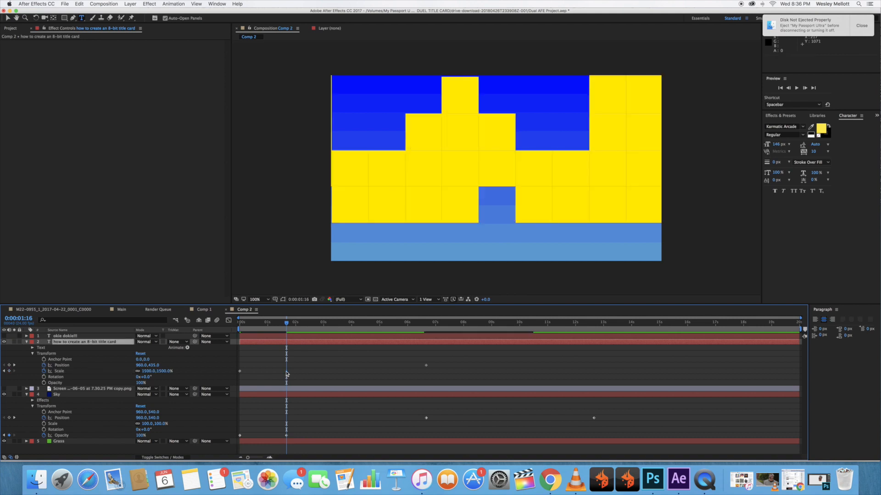
left_click_drag(286, 323, 342, 325)
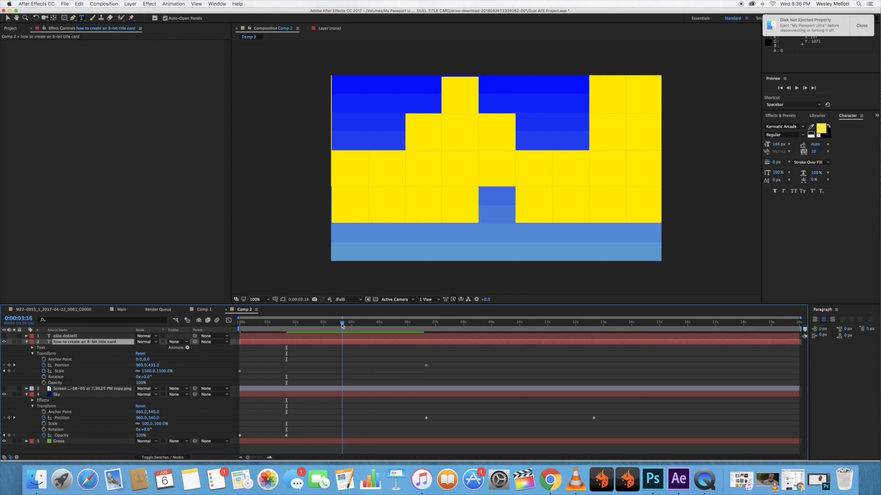
left_click(9, 372)
Set the title text layer's Scale to 100% at 0:00:03:15.
left_click(341, 324)
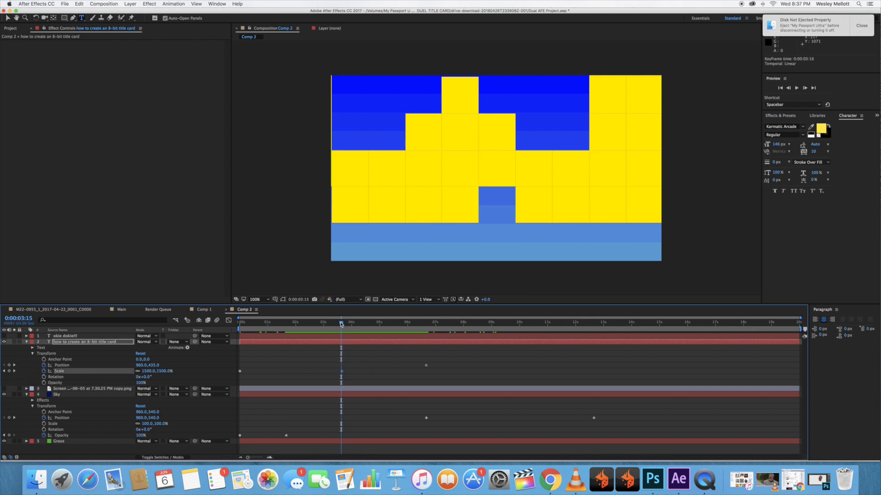
left_click(150, 372)
type("100")
key("Return")
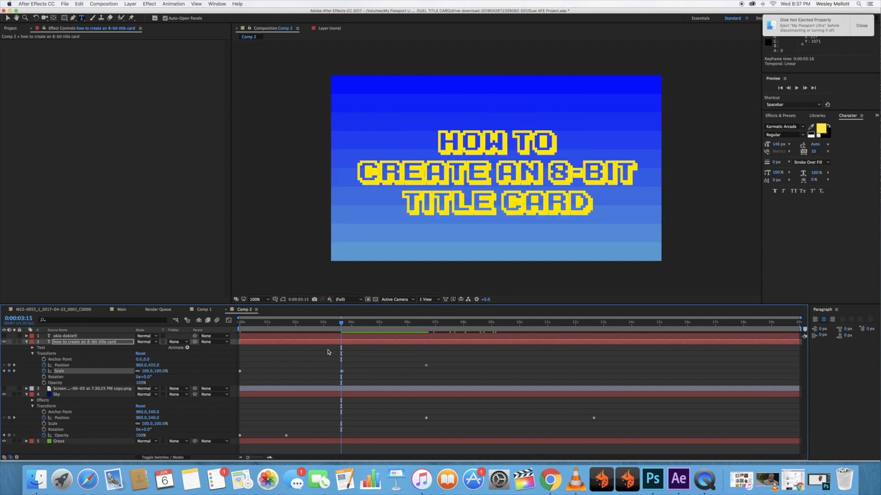
Preview from the start and delete the title's surplus Scale keyframe at 0:00:03:16.
key("space")
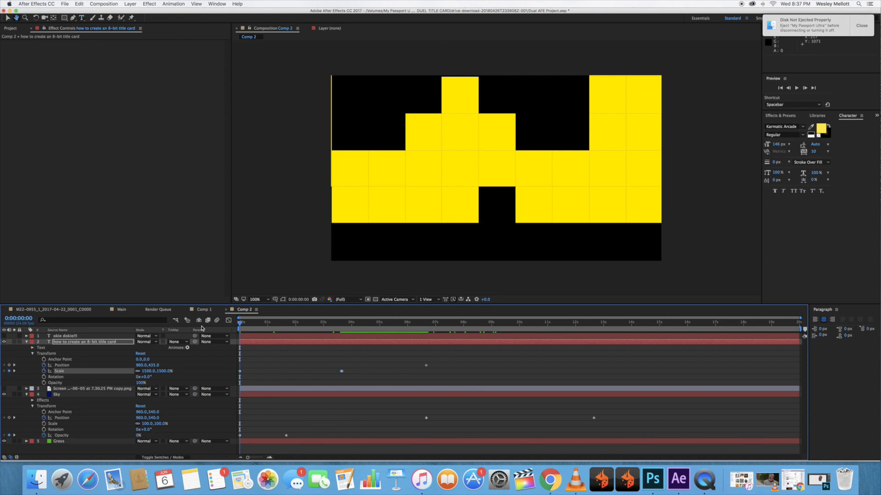
key("space")
left_click(341, 372)
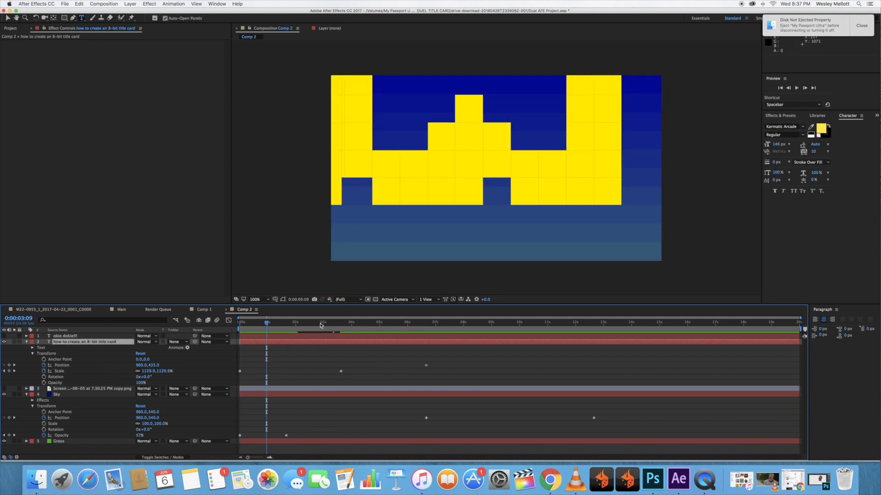
Preview the slower title zoom from the beginning twice and return to 0:00:00:00.
key("Home")
key("space")
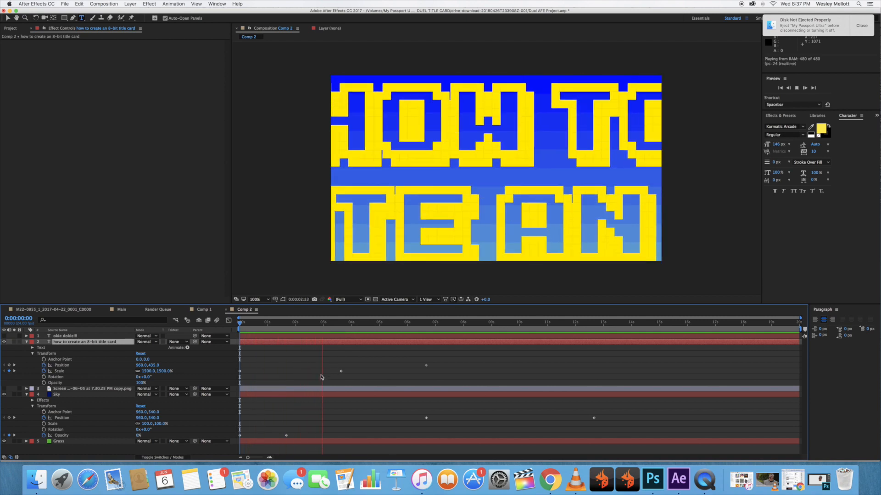
key("space")
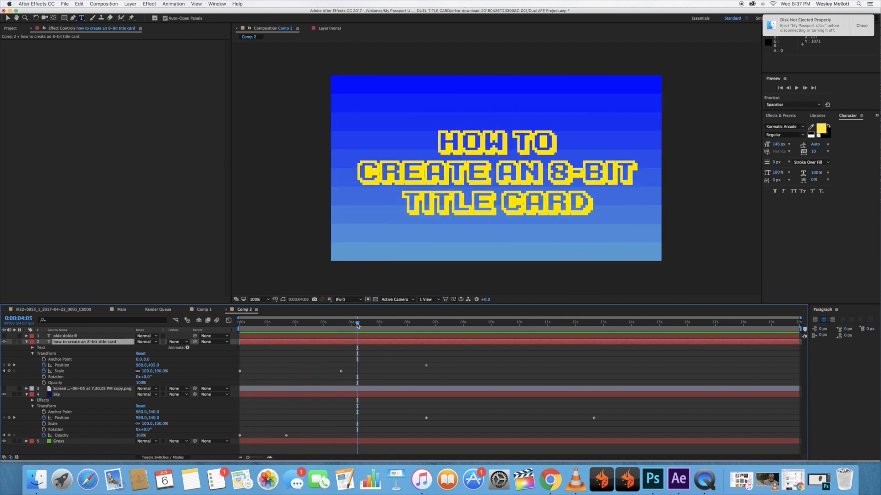
key("space")
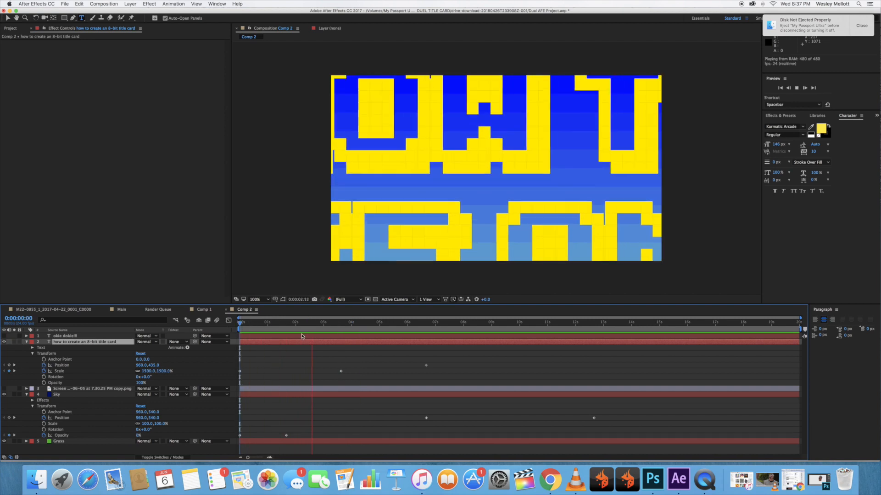
key("space")
left_click_drag(322, 326, 232, 327)
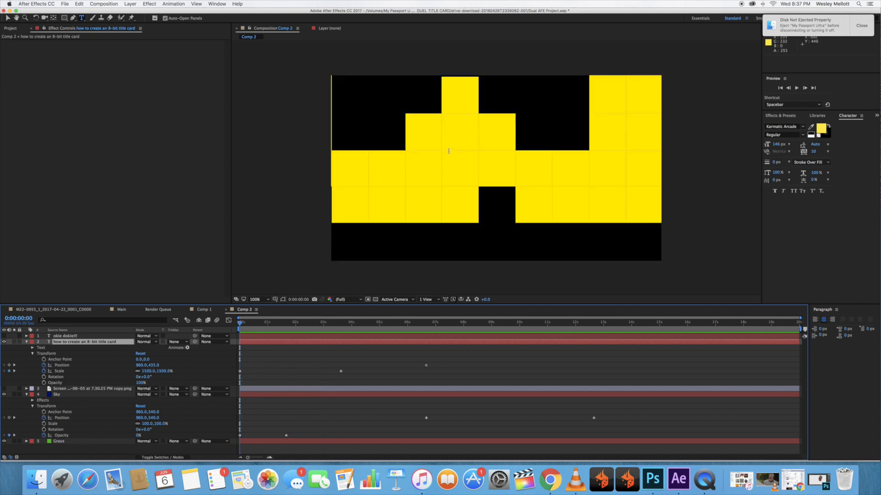
Keyframe the title text layer's Opacity at 0:00:01:16, set it to 0% at 0:00:00:00, and preview the fade-in.
left_click(284, 325)
left_click_drag(284, 325, 286, 325)
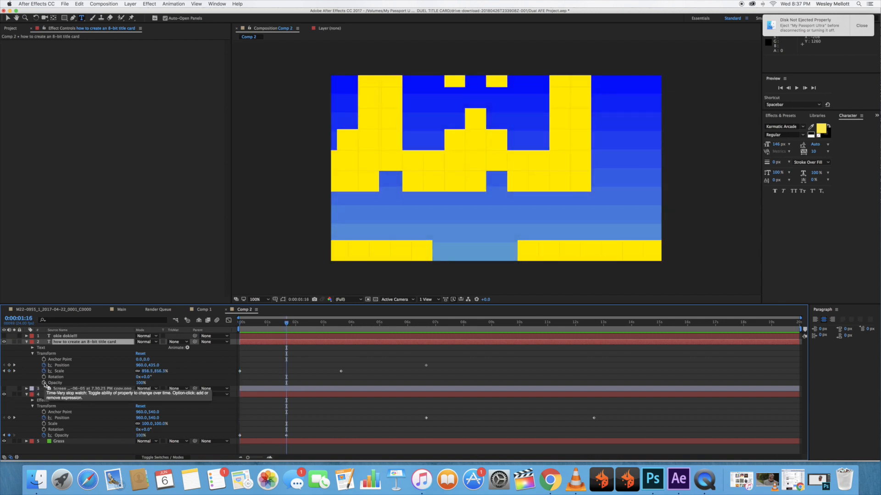
left_click(44, 383)
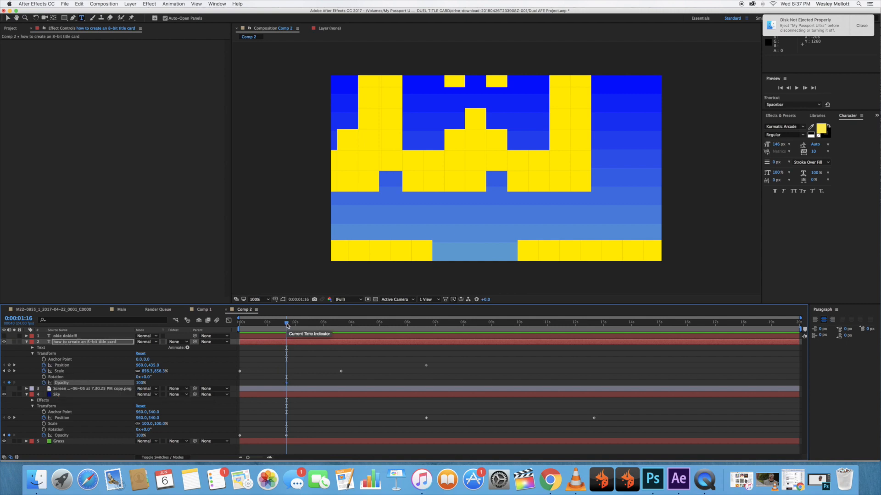
left_click_drag(288, 325, 234, 326)
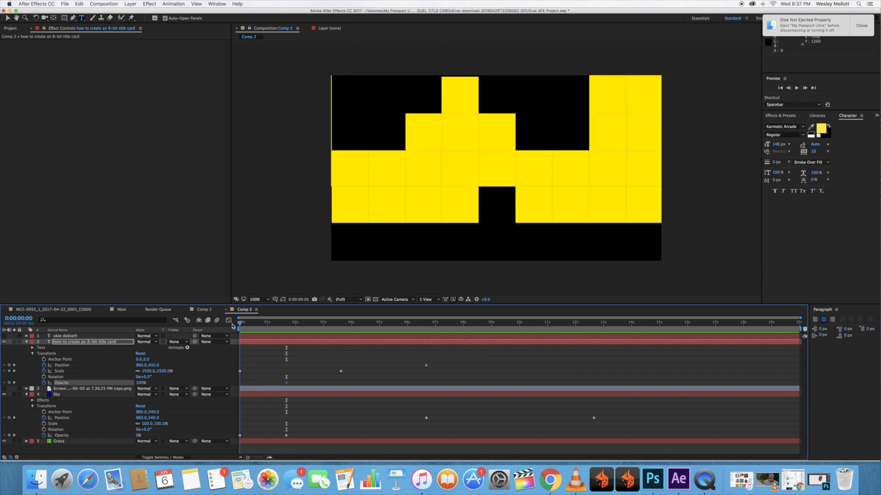
left_click(9, 383)
left_click(141, 383)
type("0")
key("Return")
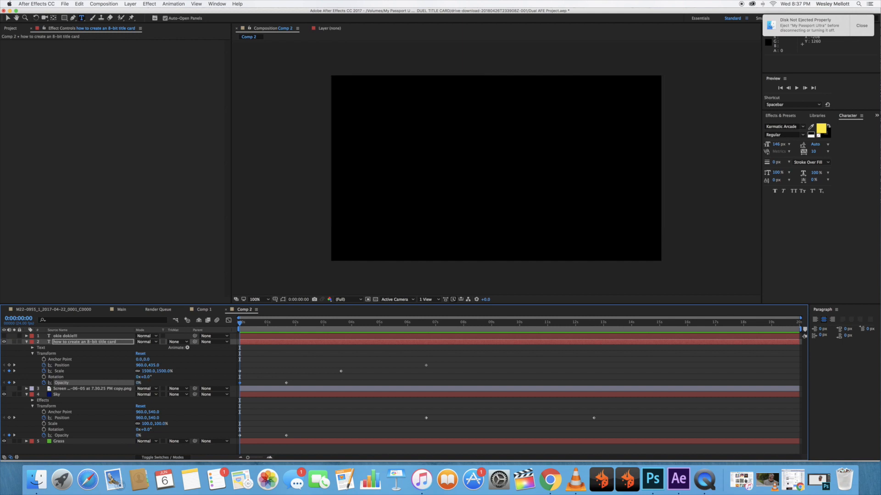
key("space")
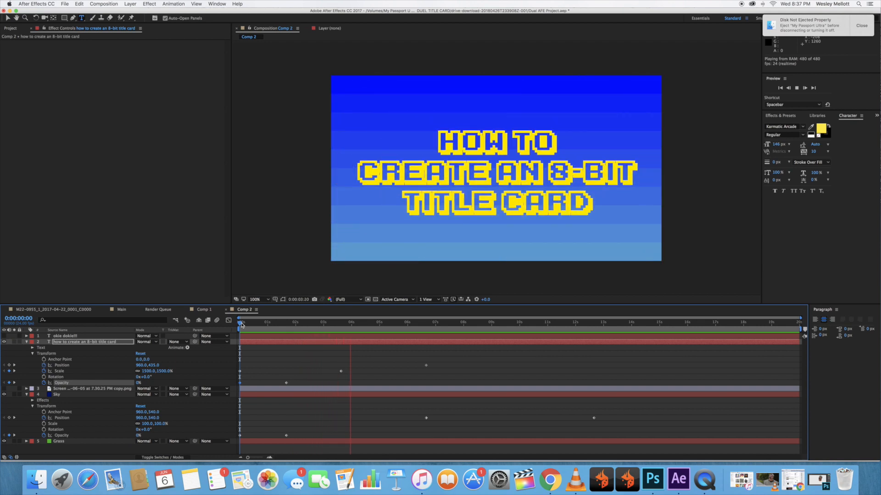
Keyframe the title text layer's Position at 0:00:12:16 and move the text up out of frame to Y -383.
left_click(426, 324)
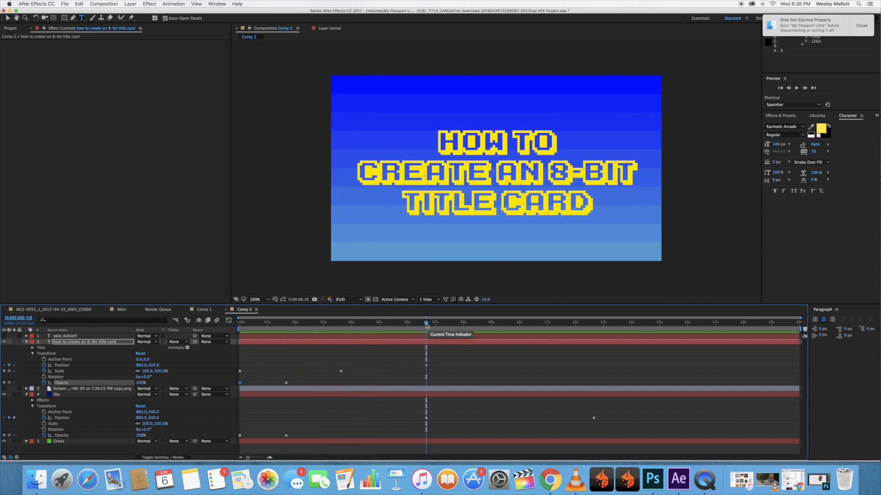
left_click_drag(426, 324, 401, 326)
key("k")
key("k")
left_click(9, 366)
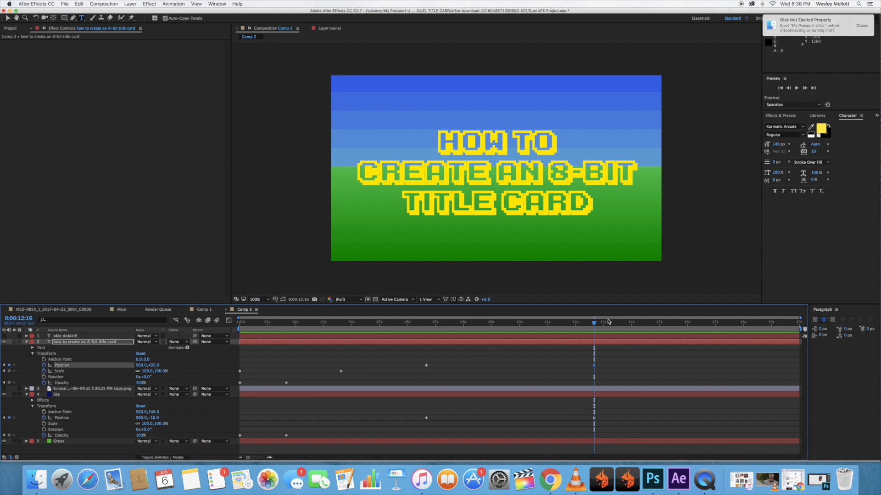
mouse_move(596, 325)
left_mouse_down()
mouse_move(427, 326)
mouse_move(595, 326)
left_mouse_up()
left_click_drag(154, 366, 151, 246)
left_click_drag(158, 357, 159, 311)
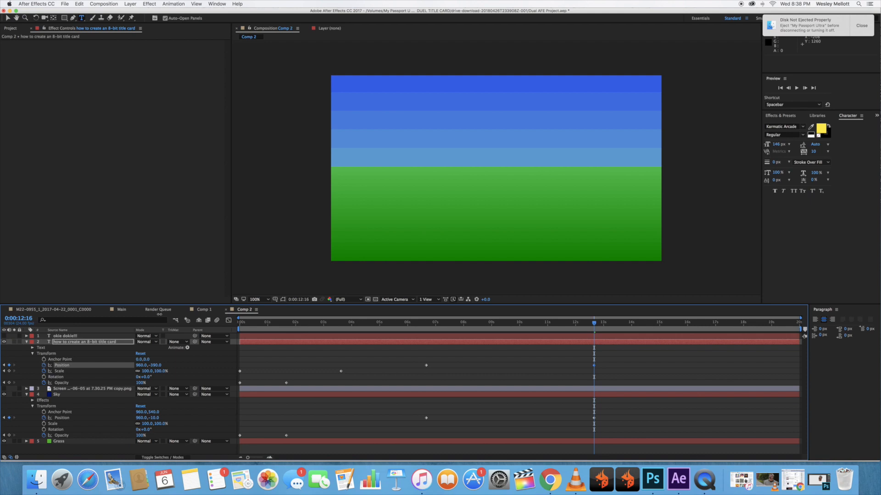
left_click_drag(158, 321, 159, 318)
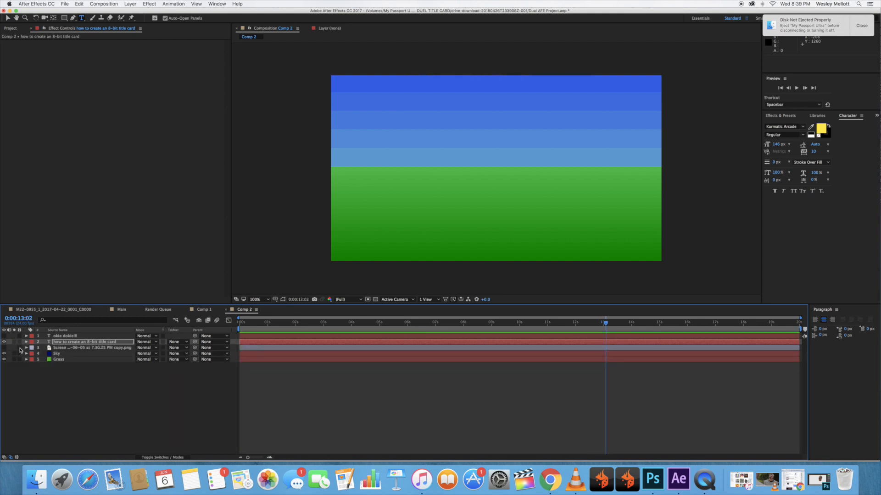
Make the face image layer visible and keyframe its Opacity at 100% at 0:00:12:16.
left_click(26, 349)
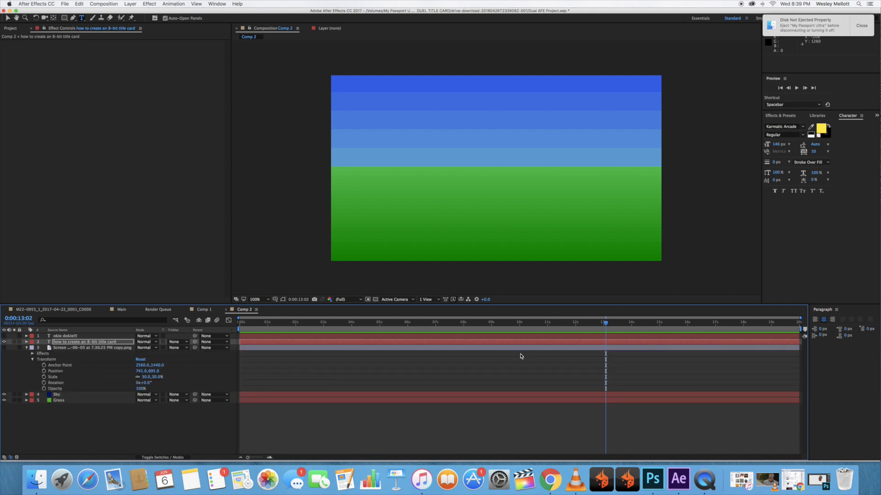
left_click_drag(605, 324, 584, 323)
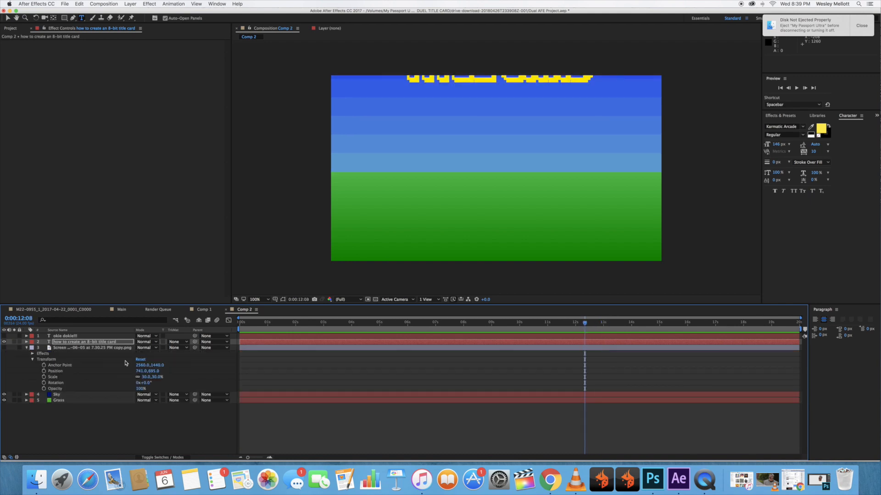
left_click(5, 349)
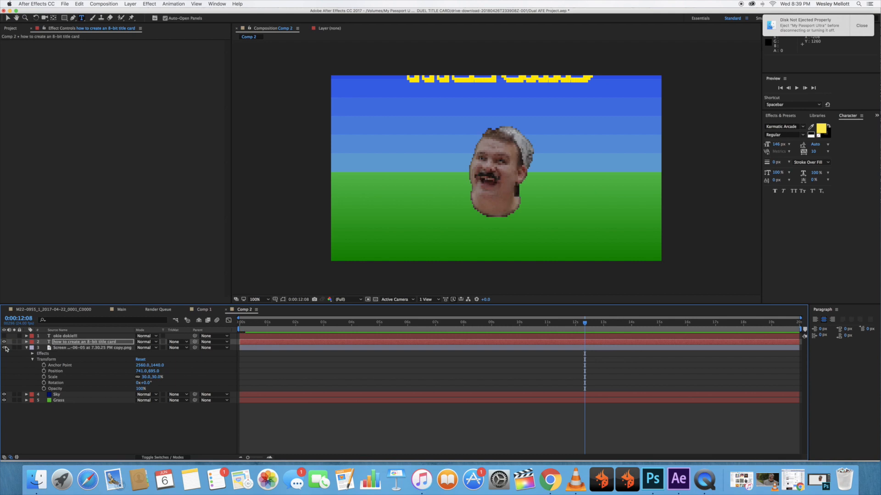
left_click_drag(582, 327, 594, 326)
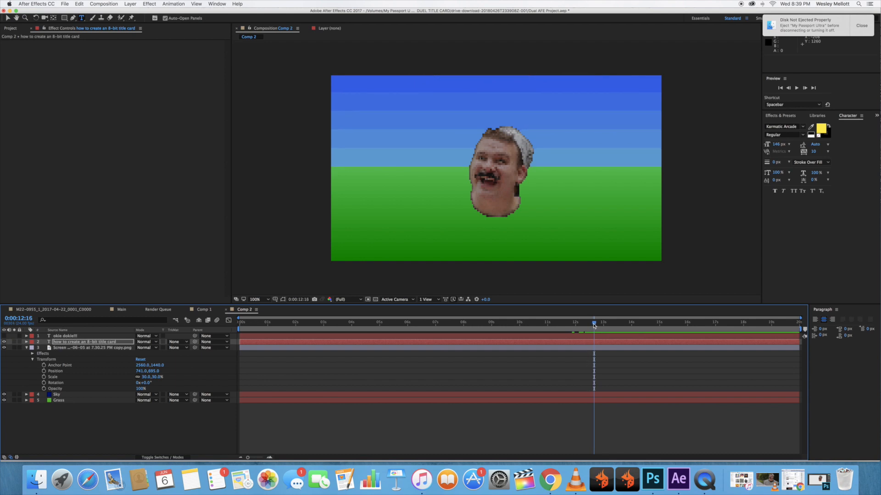
left_click(44, 389)
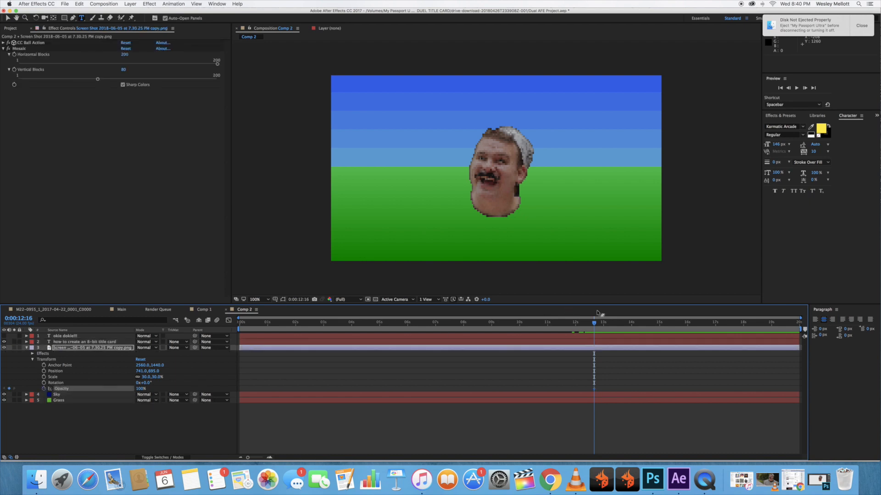
Set the face layer's Opacity to 0% at 0:00:12:15 and check its sudden appearance around 0:00:12:16.
key("Left")
key("Left")
key("super+Left")
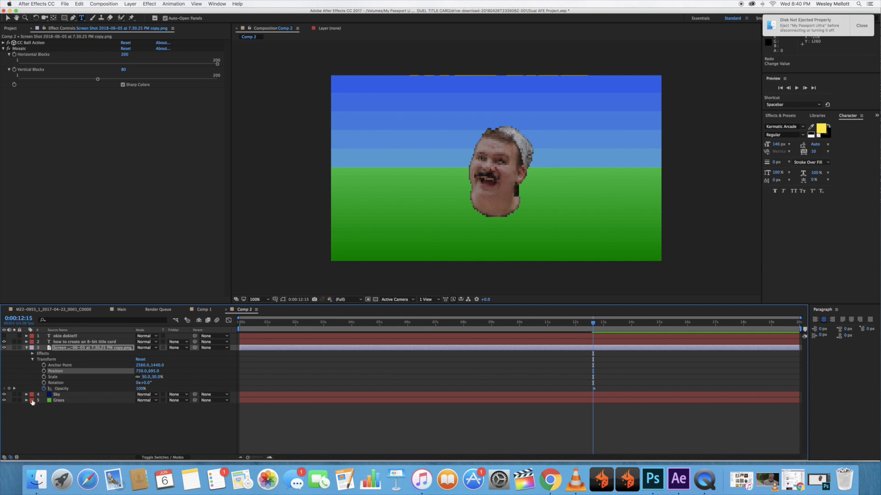
left_click(62, 389)
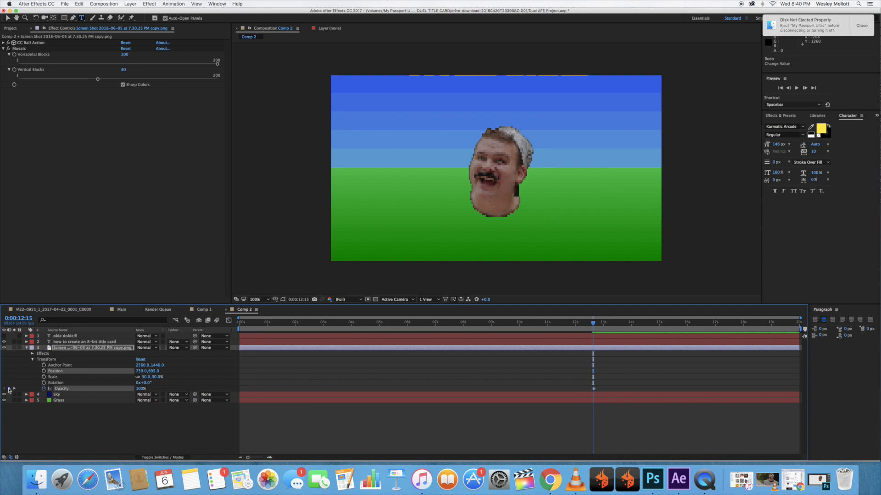
left_click_drag(140, 389, 95, 390)
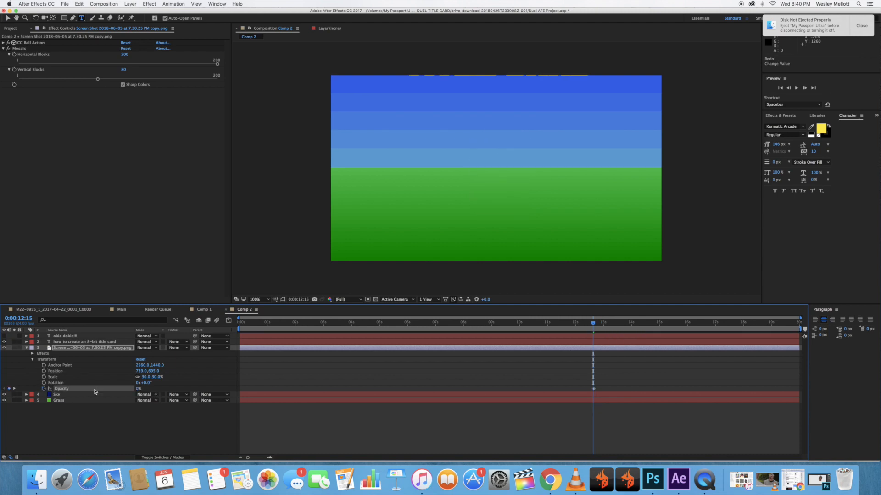
left_click(590, 323)
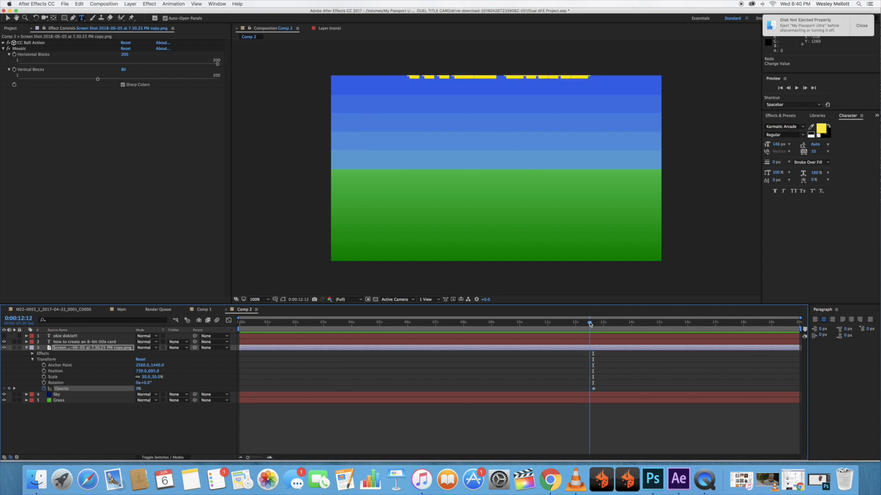
key("space")
left_click_drag(590, 324, 594, 325)
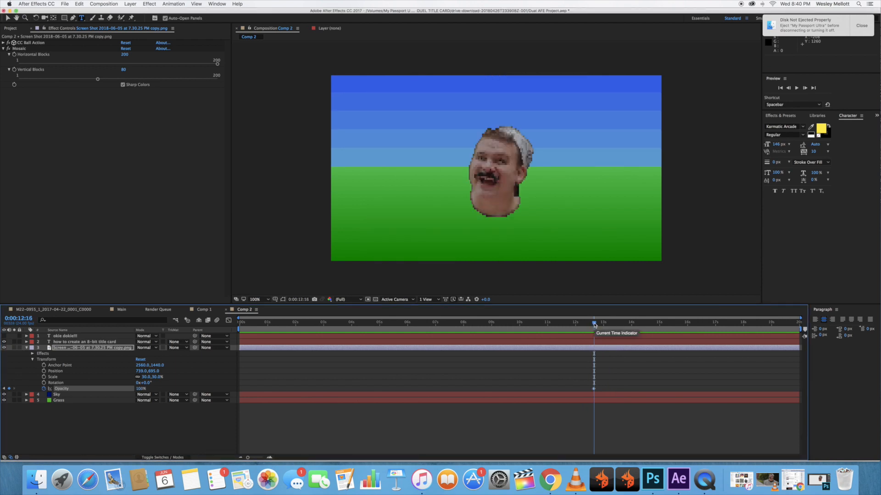
Make the "okie dokie!!!" text layer visible and keyframe its Opacity at 100% at 0:00:12:16.
left_click(4, 336)
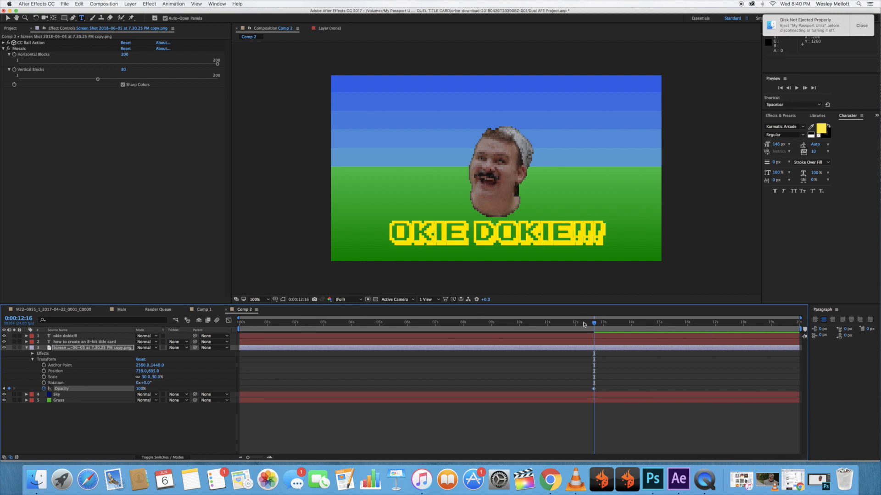
left_click(26, 336)
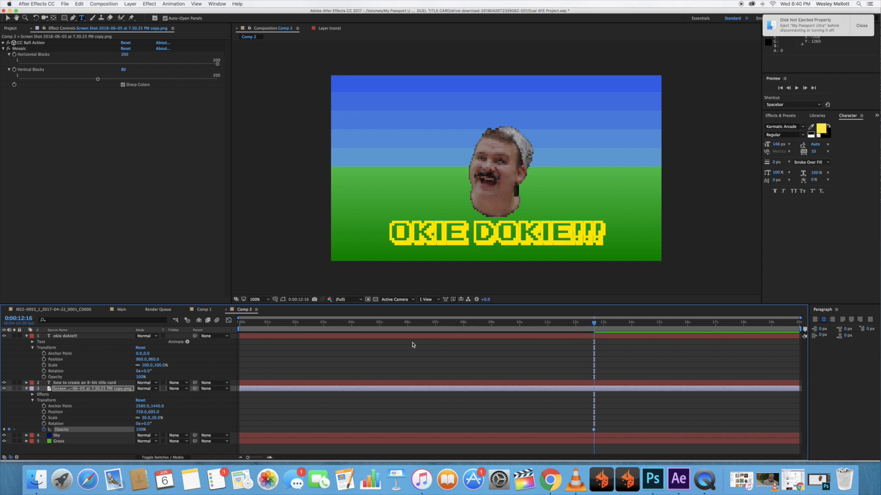
left_click(44, 378)
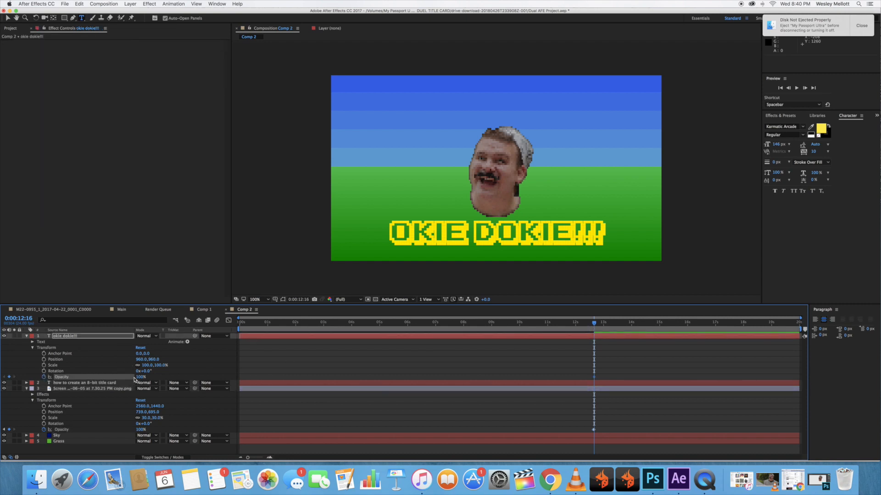
Set the "okie dokie!!!" layer's Opacity to 0% at 0:00:12:15 and scrub across the pop-in to check it.
left_click_drag(595, 324, 595, 324)
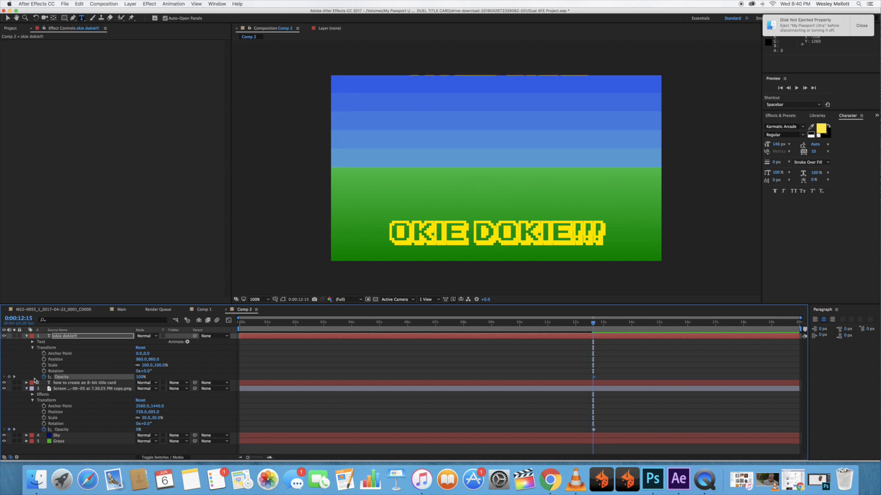
left_click(10, 377)
left_click(139, 378)
type("0")
key("Return")
left_click_drag(592, 324, 579, 324)
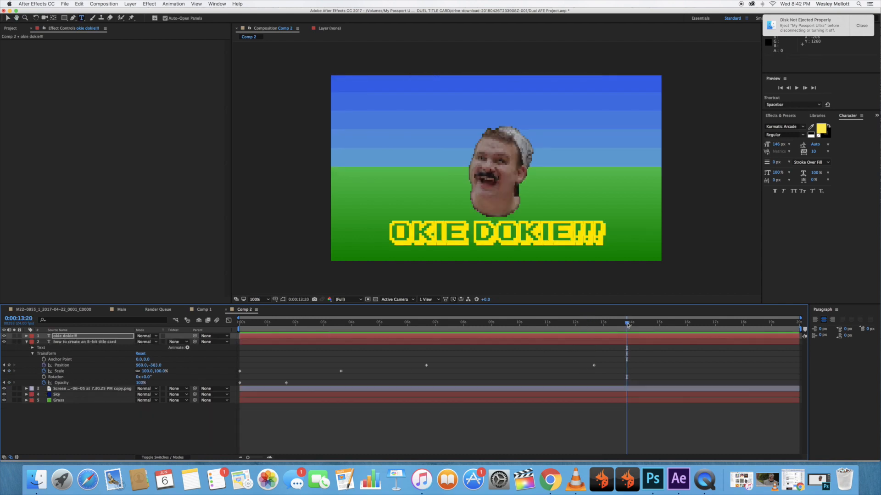
left_click_drag(626, 324, 605, 325)
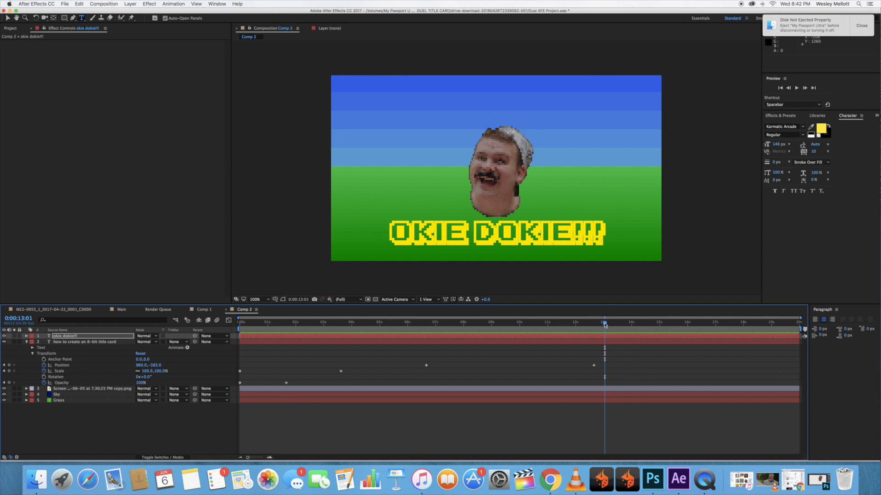
left_click_drag(607, 325, 601, 324)
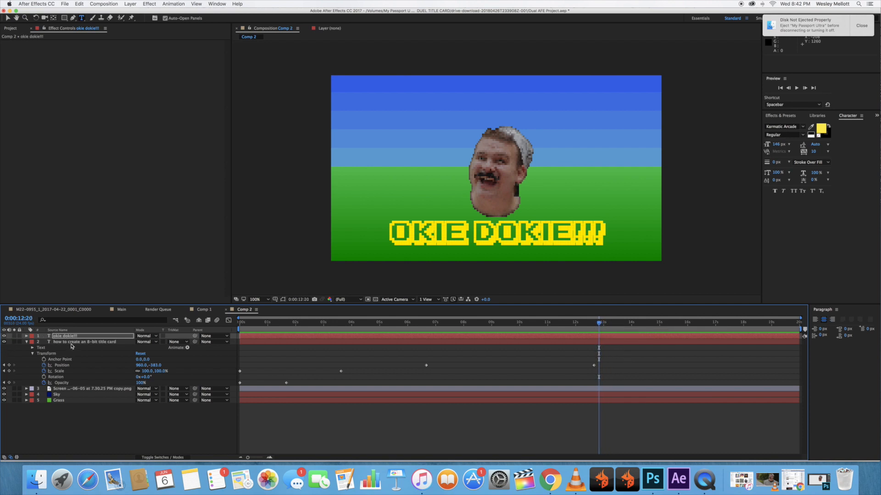
Collapse the title layer's properties and turn the face image layer into a 3D layer.
left_click(27, 342)
left_click(27, 348)
right_click(79, 349)
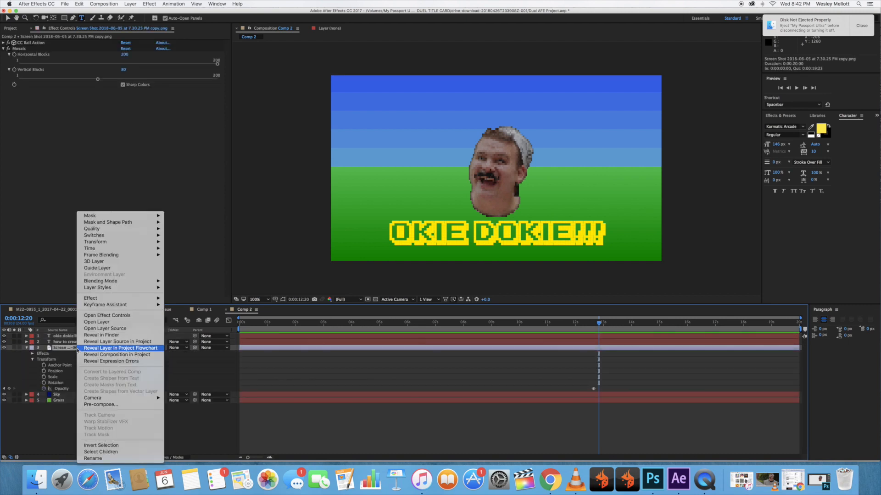
left_click(106, 262)
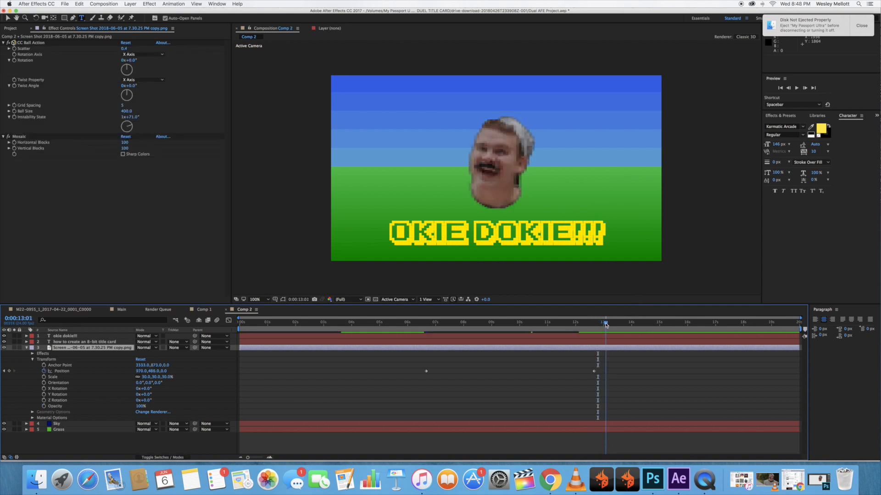
Keyframe the face layer's Y Rotation at 0° at 0:00:13:00 and set it to 180° at 0:00:15:00.
left_click_drag(605, 325, 604, 325)
left_click(44, 394)
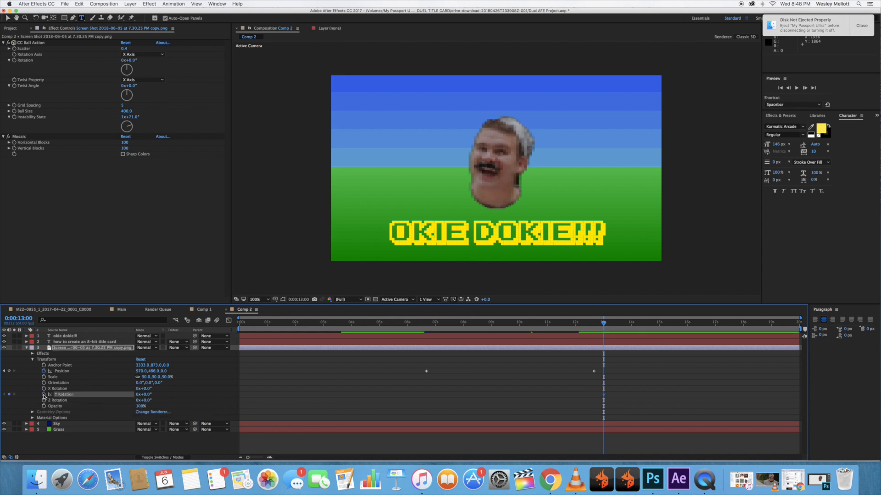
key("super+z")
left_click_drag(605, 325, 661, 324)
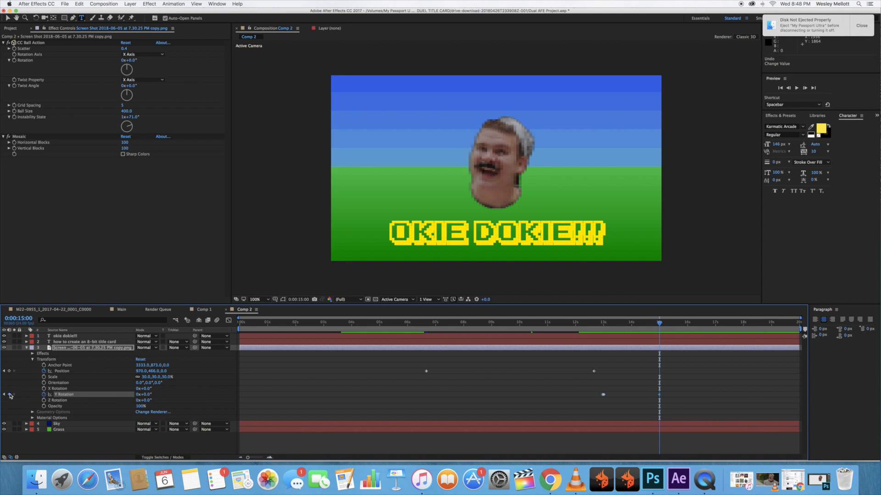
left_click(145, 395)
type("180")
key("Return")
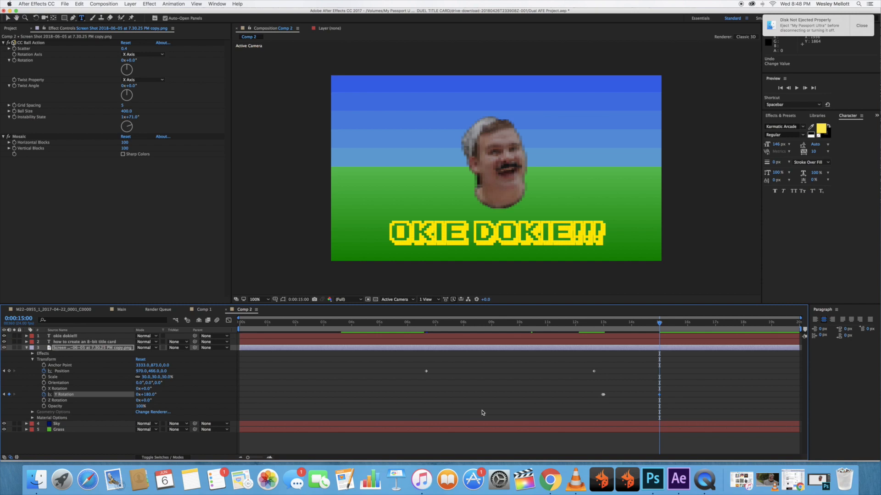
Preview the face's Y-axis turn from just before 0:00:13:00.
left_click_drag(647, 324, 599, 325)
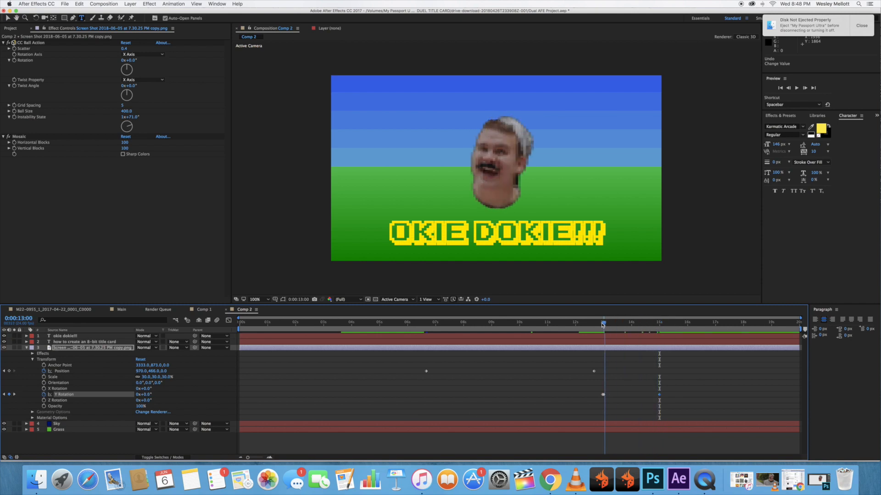
key("space")
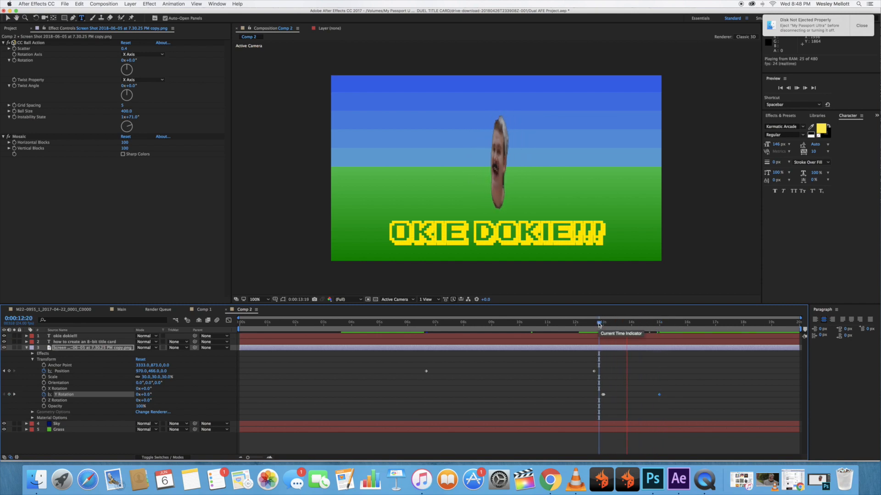
key("space")
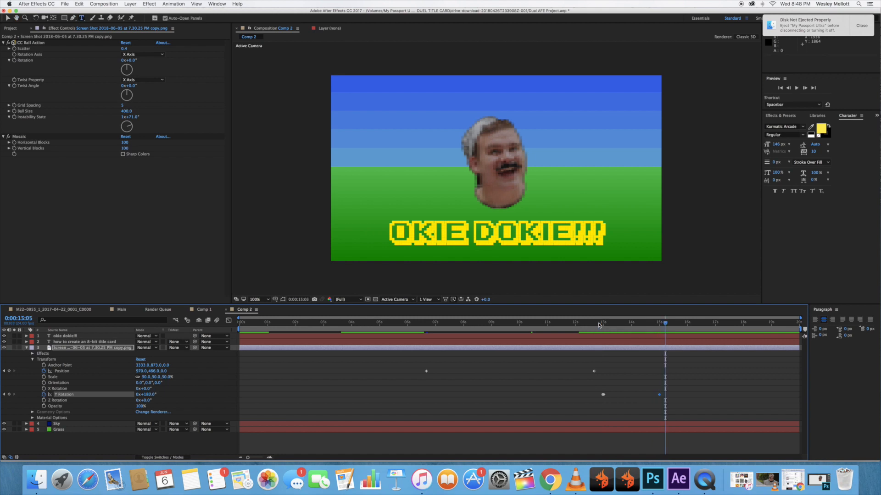
Add a Y Rotation keyframe of 0° to the face layer at 0:00:17:00.
left_click_drag(690, 325, 715, 325)
left_click(9, 395)
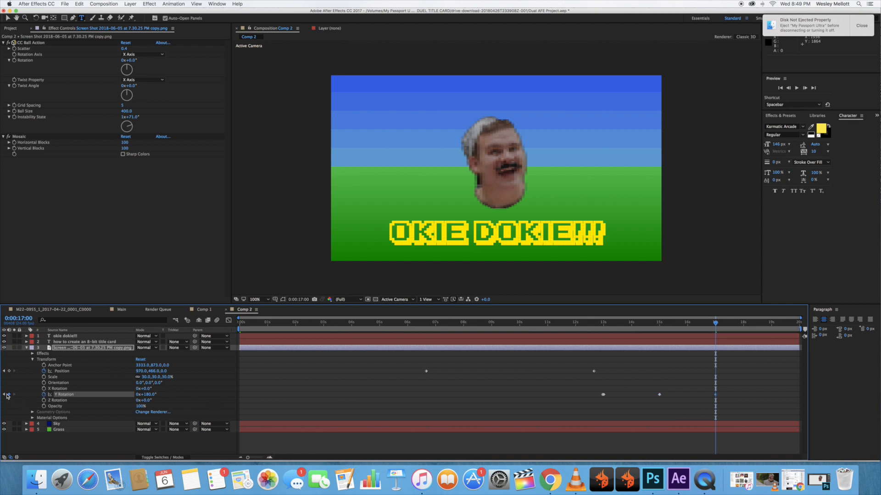
left_click(147, 395)
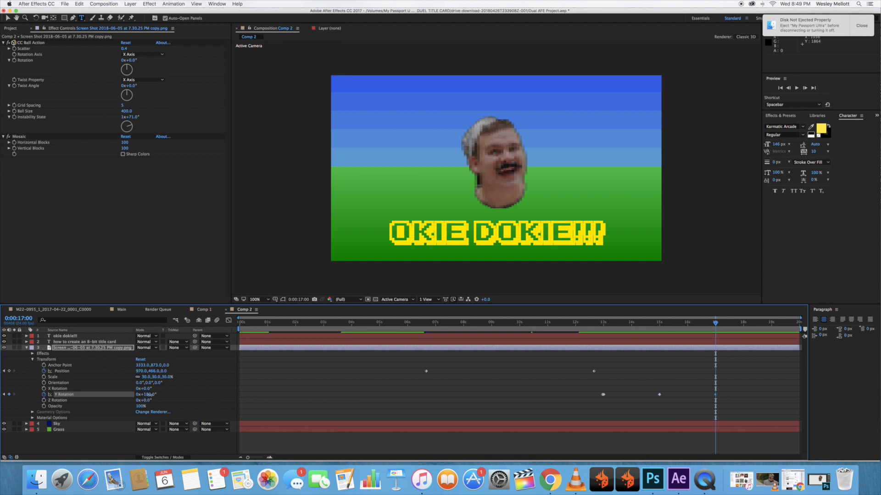
type("0")
key("Return")
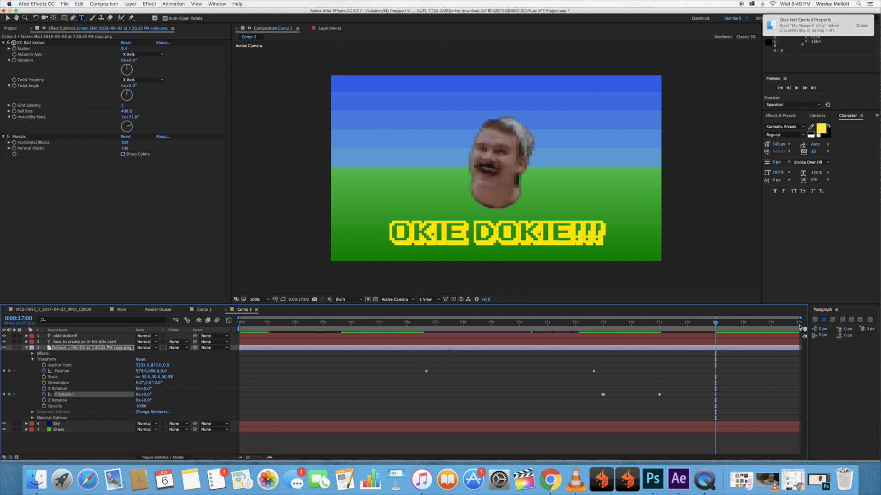
Set the face layer's Y Rotation to 180° at 0:00:19:00.
left_click_drag(768, 323, 772, 324)
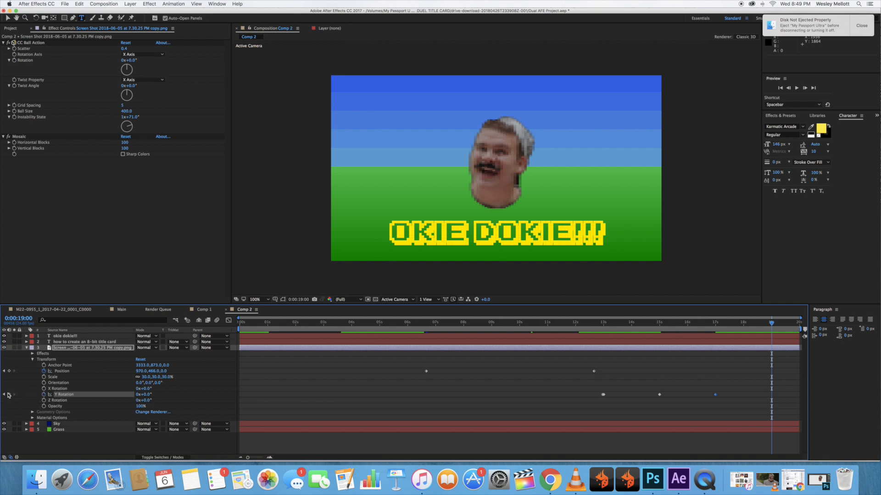
left_click(146, 395)
key("Return")
Add a closing Y Rotation keyframe of 0° to the face layer at 0:00:19:23.
left_click_drag(771, 324, 802, 324)
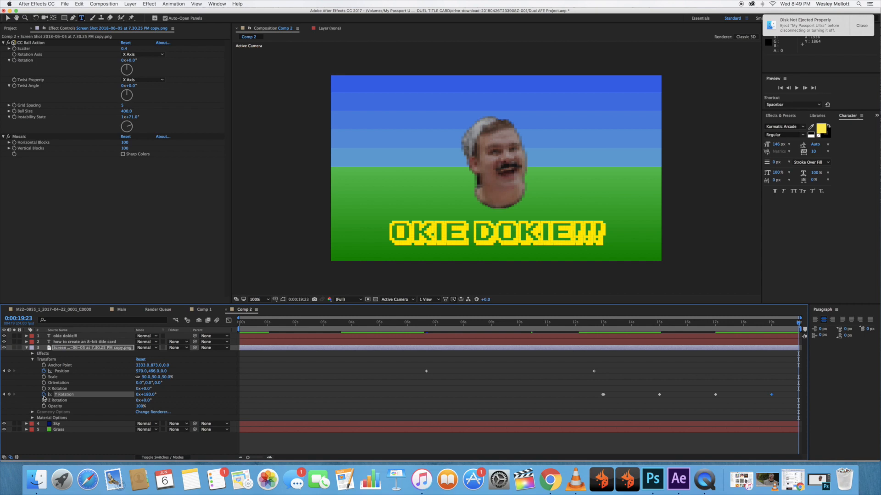
left_click(8, 395)
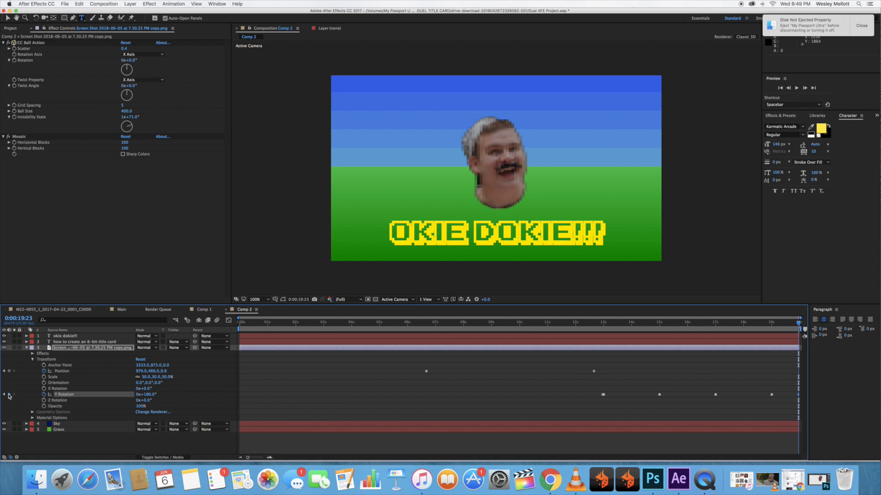
left_click(147, 395)
type("0")
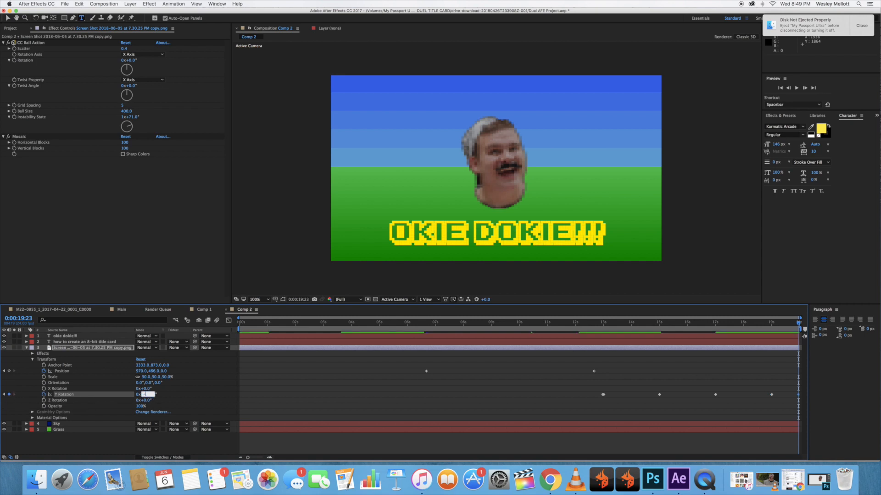
key("Return")
Preview the face's full rotation sequence and move to the 0:00:19:00 keyframe.
left_click(559, 326)
key("space")
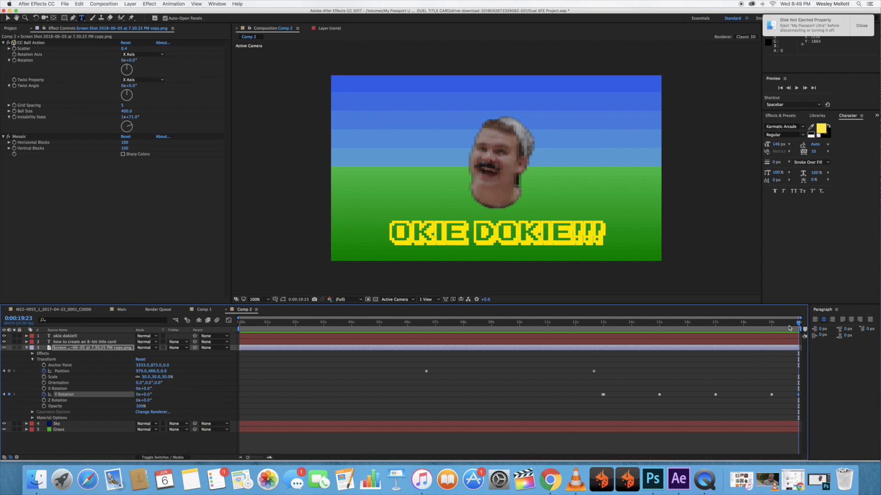
left_click(772, 323)
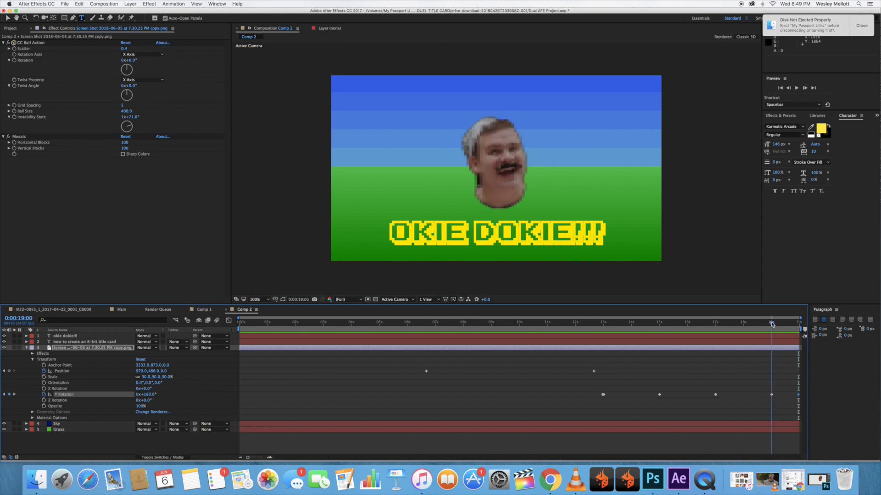
Keyframe the face layer's Scale at 30% at 0:00:19:21 and at 300% at 0:00:19:23.
left_click_drag(791, 324, 796, 324)
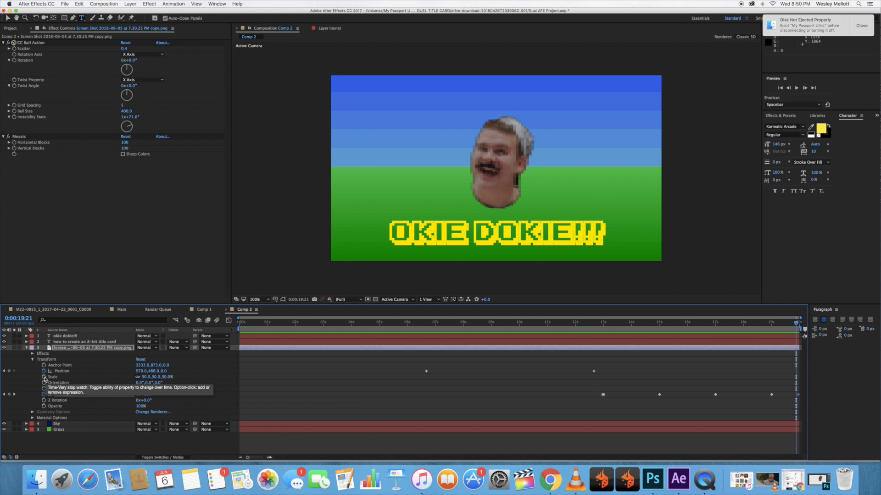
left_click(44, 378)
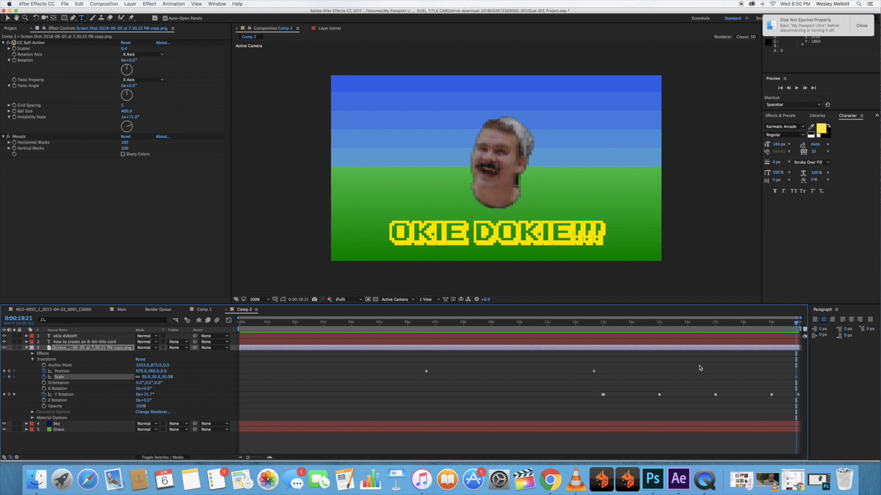
left_click_drag(796, 324, 799, 324)
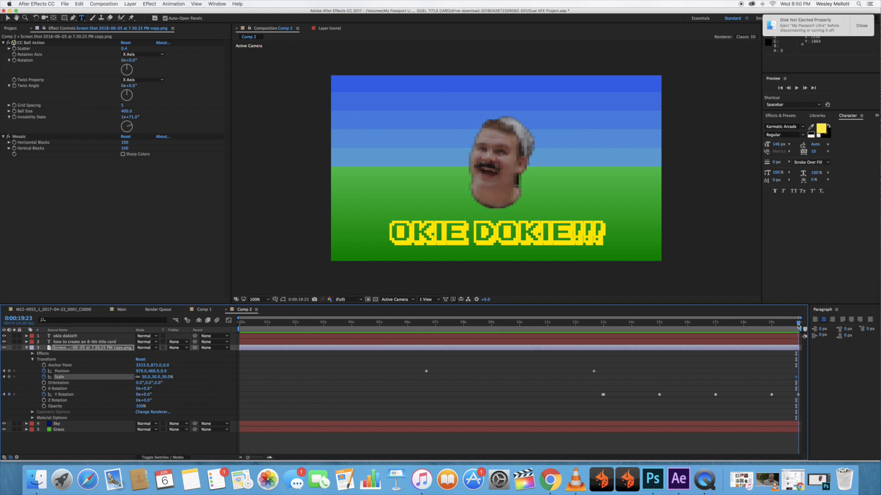
left_click(9, 377)
left_click(147, 377)
key("Return")
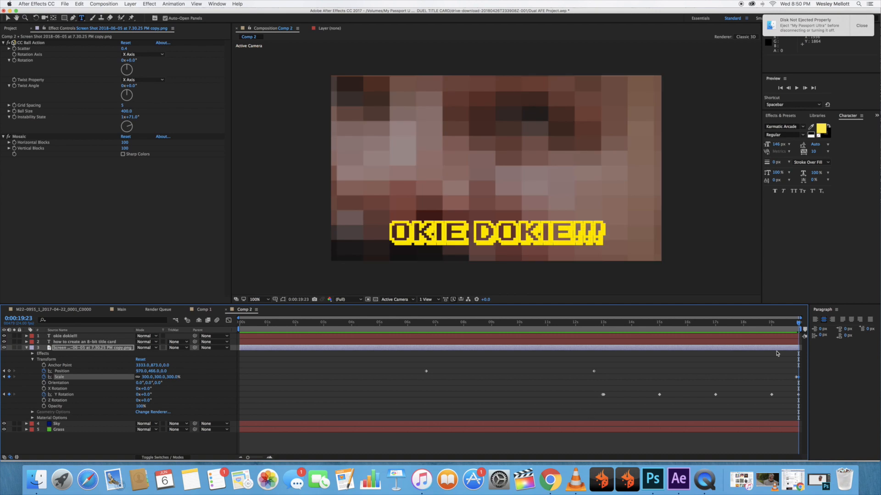
Play back the title card animation from its beginning and stop the preview at 0:00:00:23.
left_click_drag(798, 325, 588, 331)
key("space")
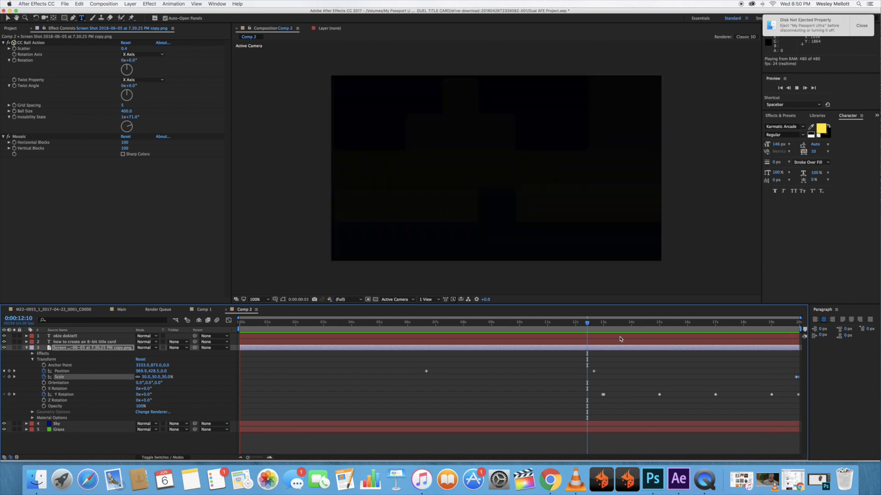
key("space")
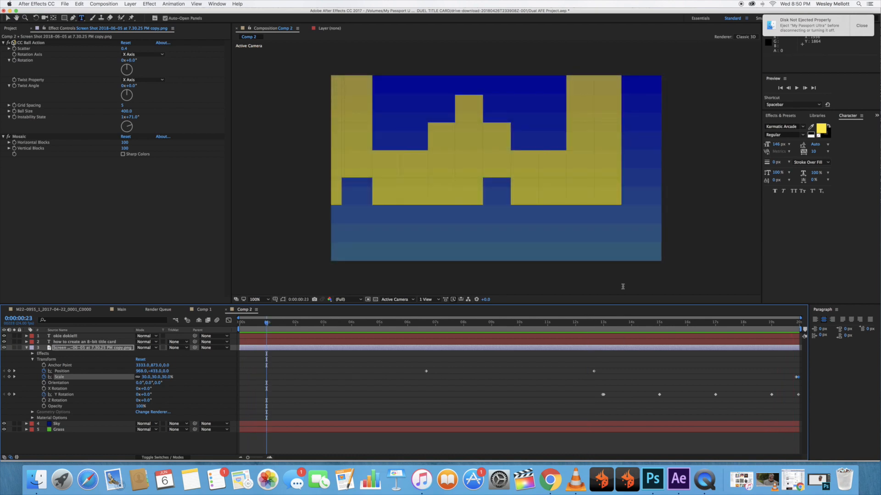